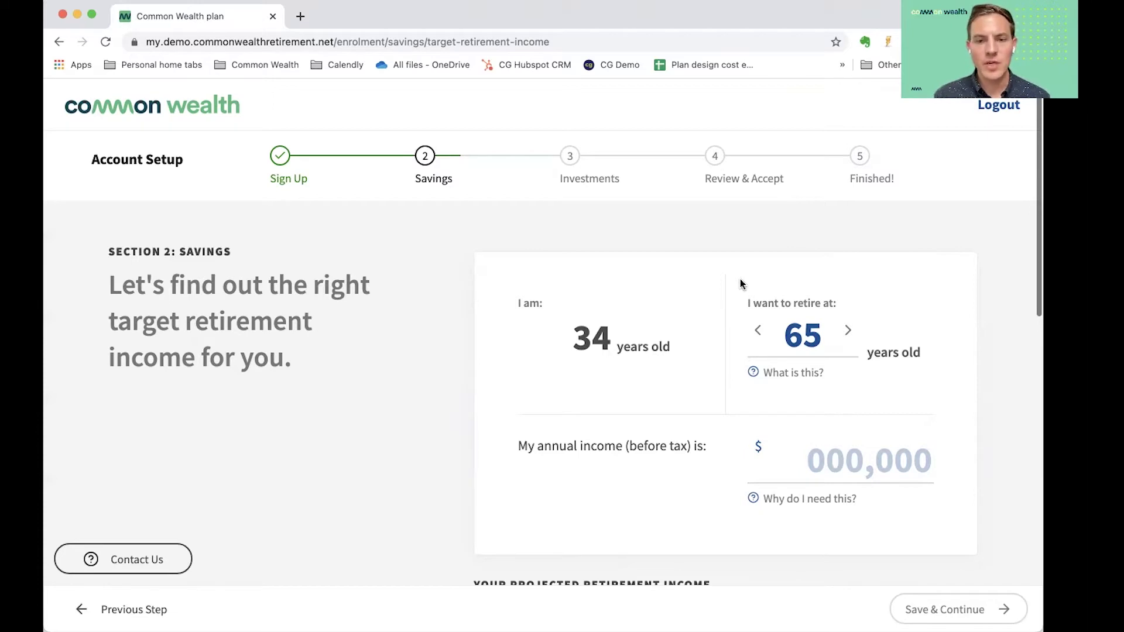
# Set the desired retirement age to 65 and the annual income before tax to $70,000.
pyautogui.scroll(-1, 739, 280)
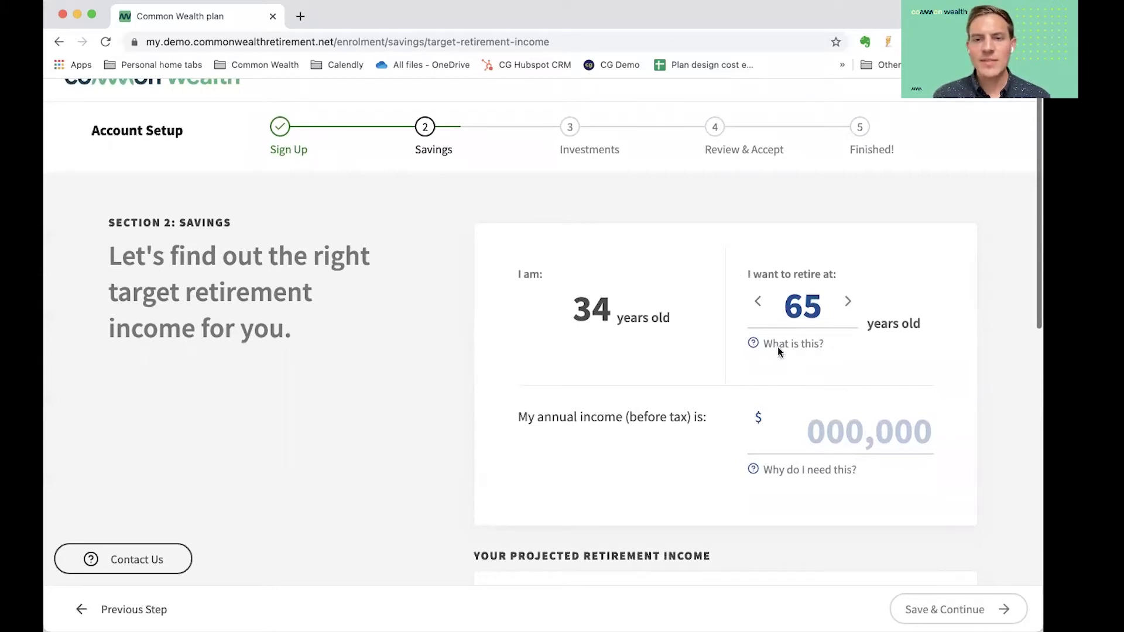
pyautogui.click(848, 302)
pyautogui.click(757, 301)
pyautogui.scroll(-1, 798, 493)
pyautogui.click(839, 420)
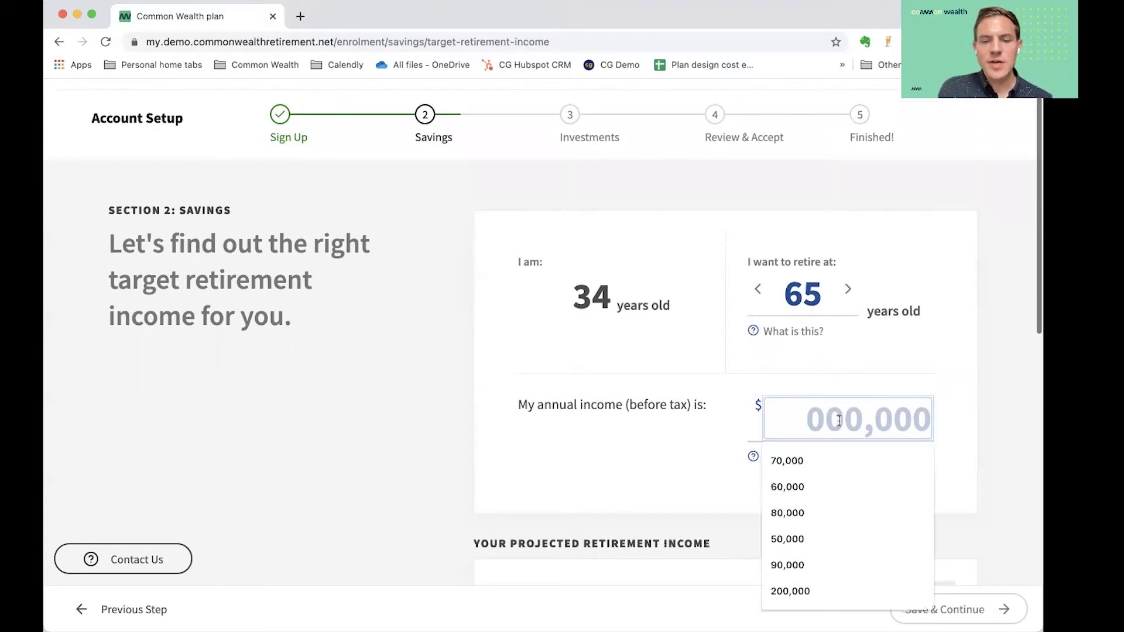
pyautogui.write('70,000')
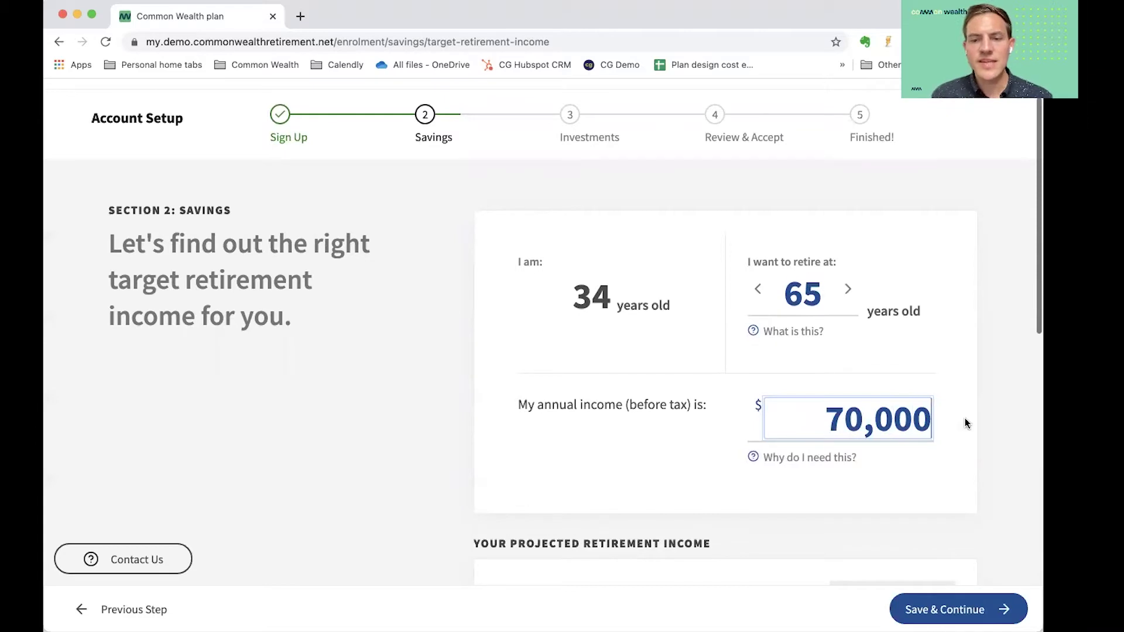
# Review the projected retirement income chart for the entered income, and save the target retirement income section to continue.
pyautogui.scroll(-1, 965, 423)
pyautogui.scroll(-5, 966, 423)
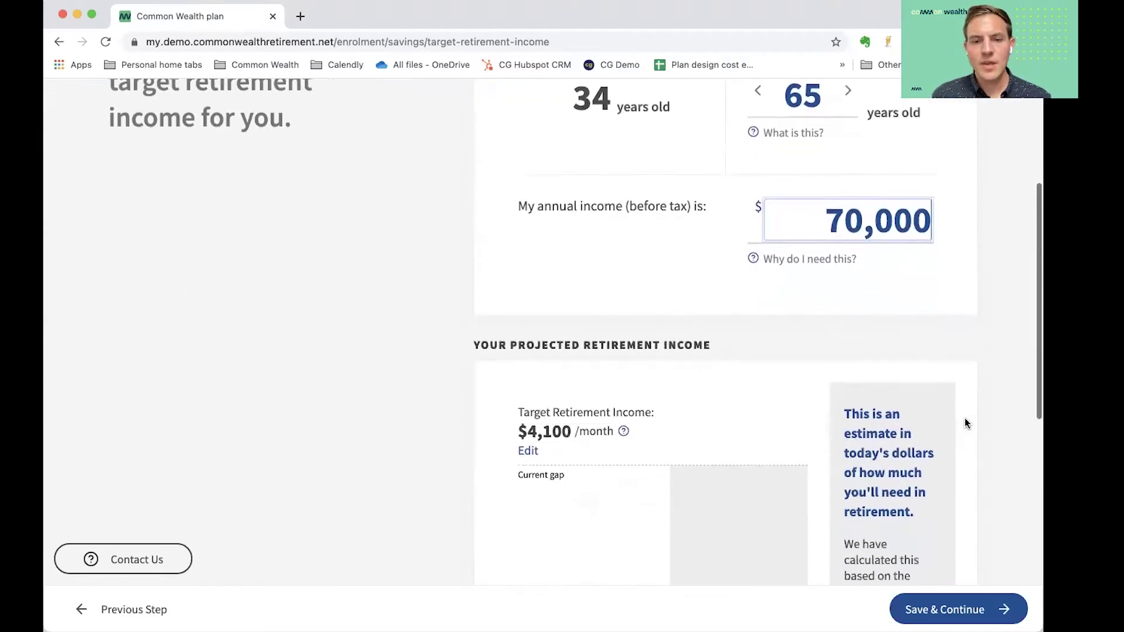
pyautogui.scroll(1, 965, 418)
pyautogui.scroll(-2, 965, 418)
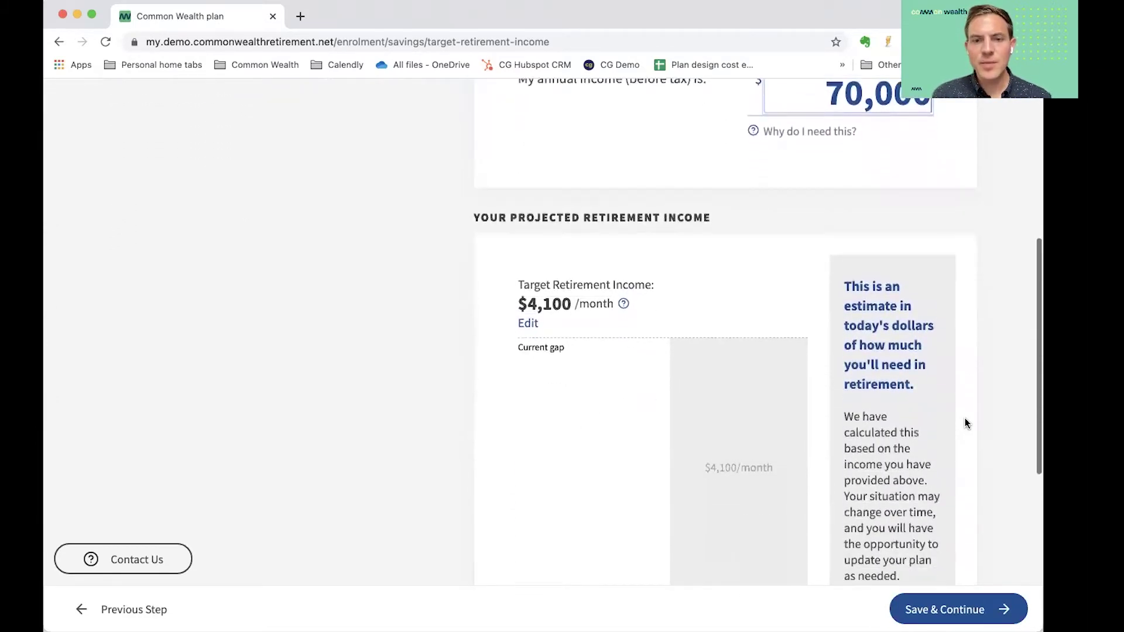
pyautogui.scroll(-1, 712, 216)
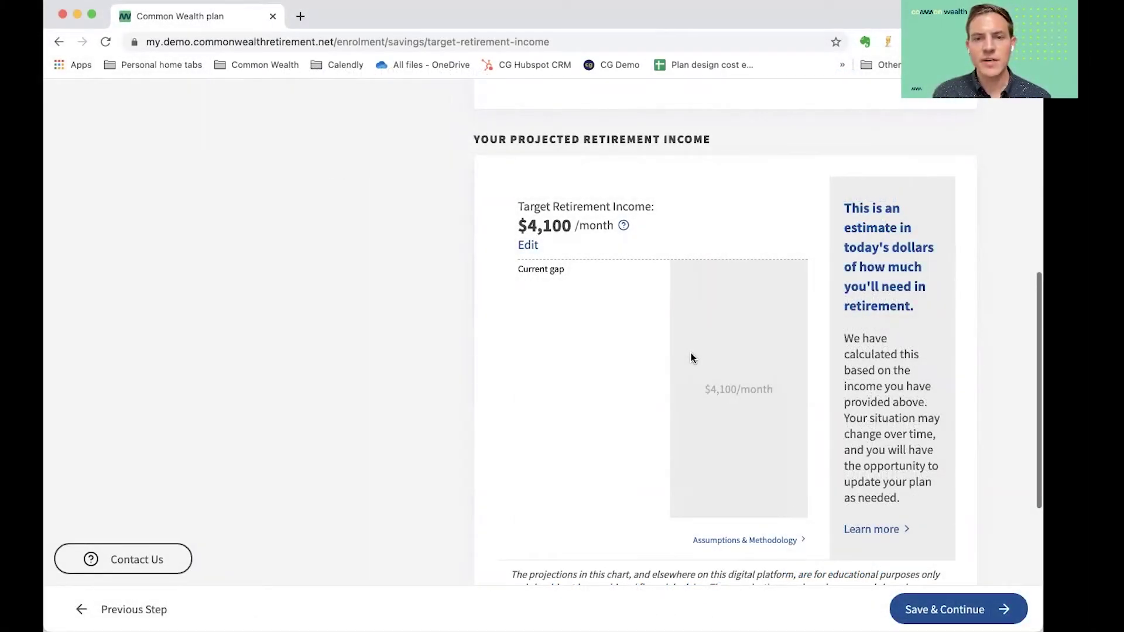
pyautogui.scroll(7, 708, 287)
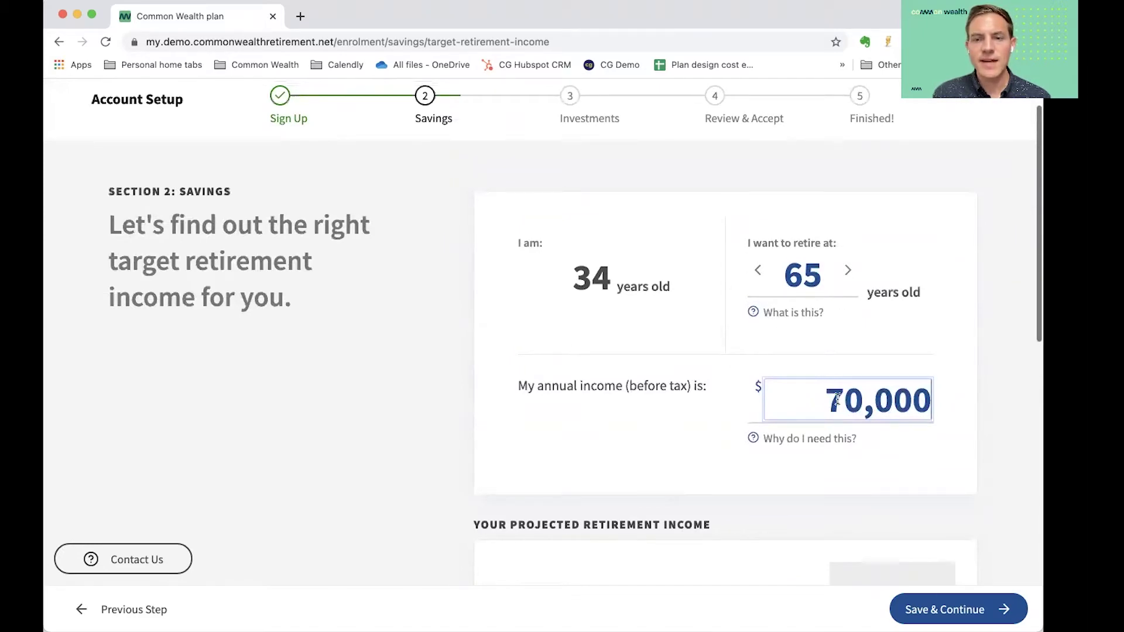
pyautogui.scroll(-2, 838, 424)
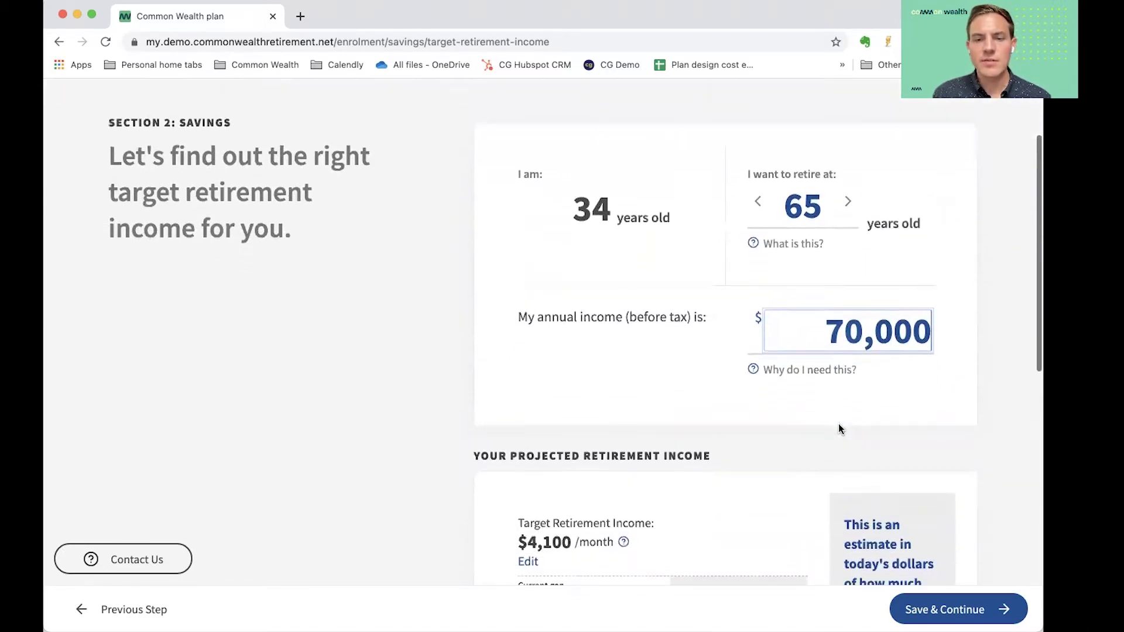
pyautogui.scroll(-5, 838, 423)
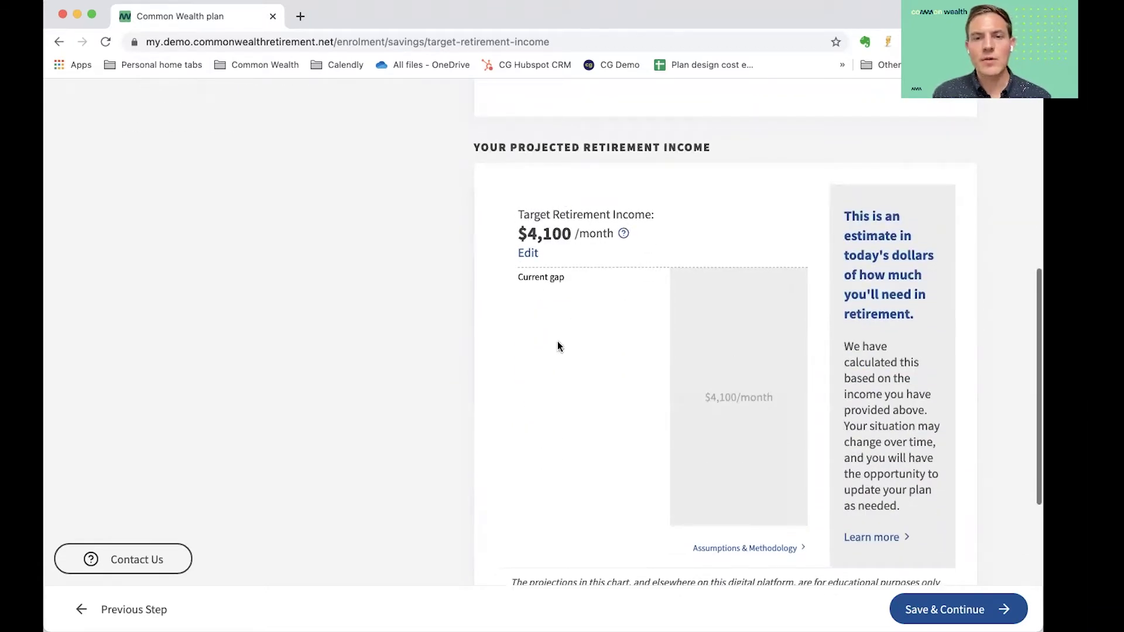
pyautogui.scroll(-1, 618, 413)
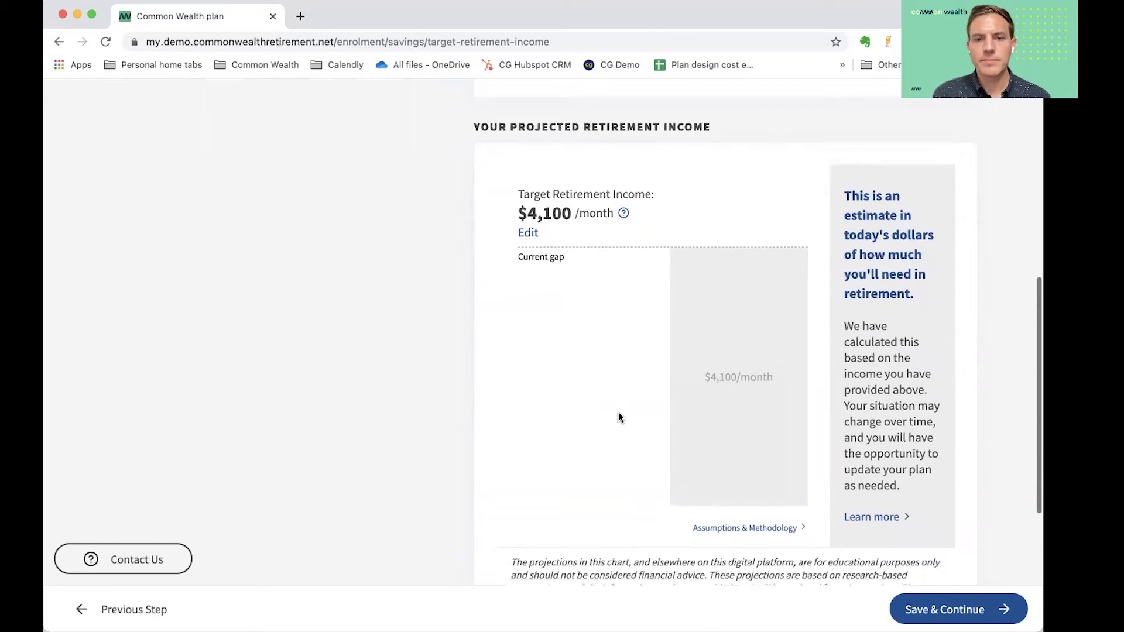
pyautogui.click(1003, 608)
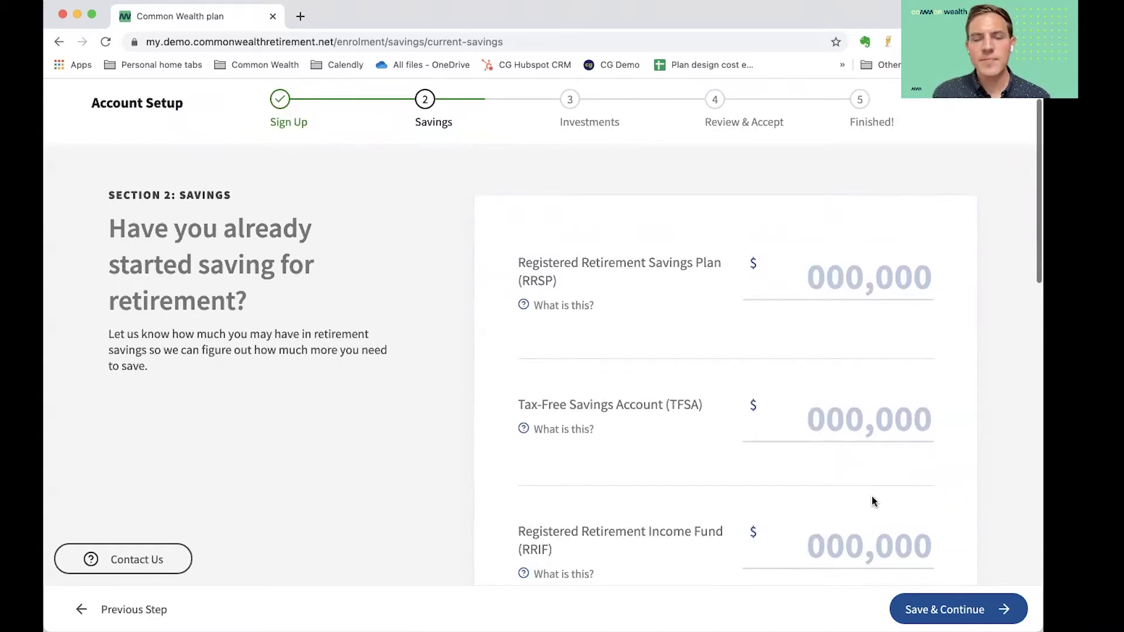
# Enter existing retirement savings of $20,000 in the RRSP and $20,000 in the TFSA.
pyautogui.click(845, 278)
pyautogui.write('20,0')
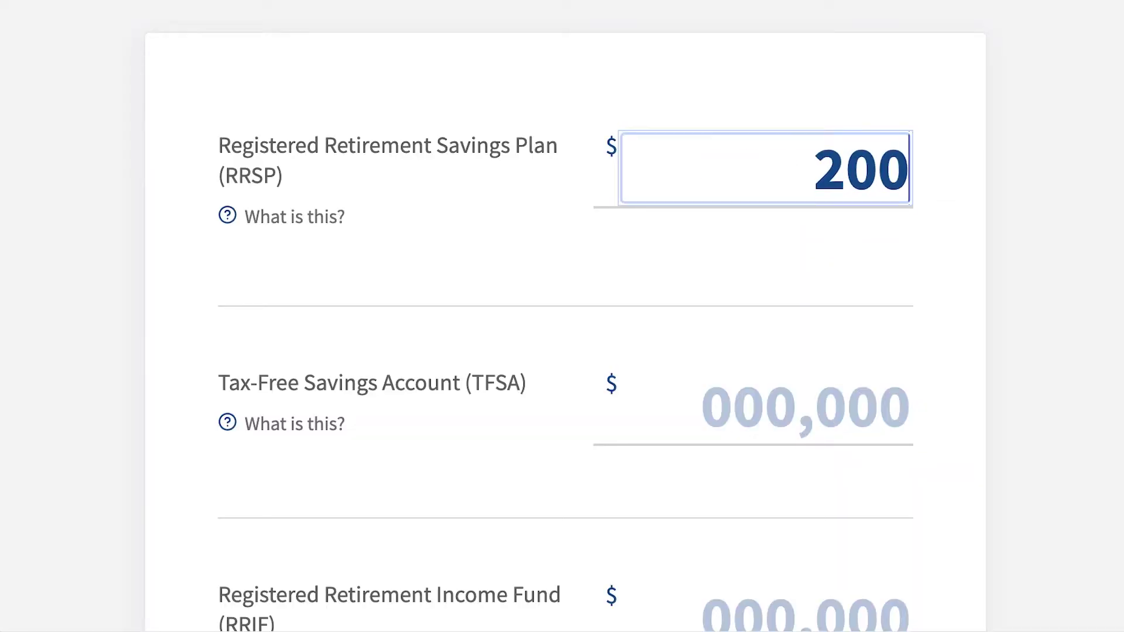
pyautogui.write('00')
pyautogui.click(781, 403)
pyautogui.write('20,000')
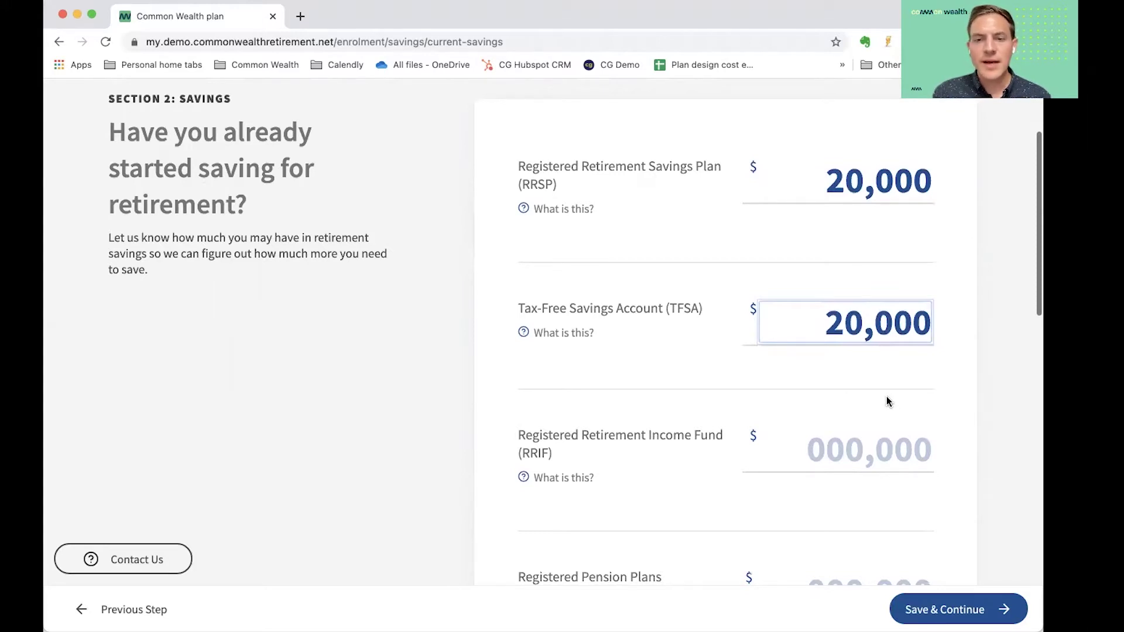
# Review the remaining savings categories and the projected retirement income, and save the current savings without filling in other accounts.
pyautogui.scroll(-2, 886, 401)
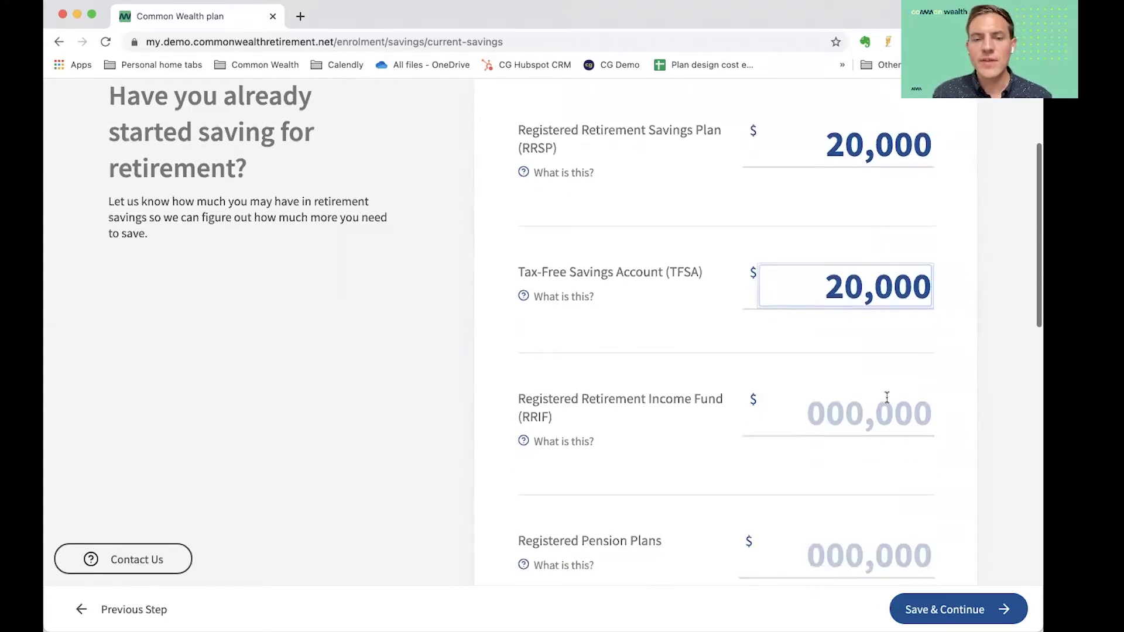
pyautogui.scroll(-5, 886, 398)
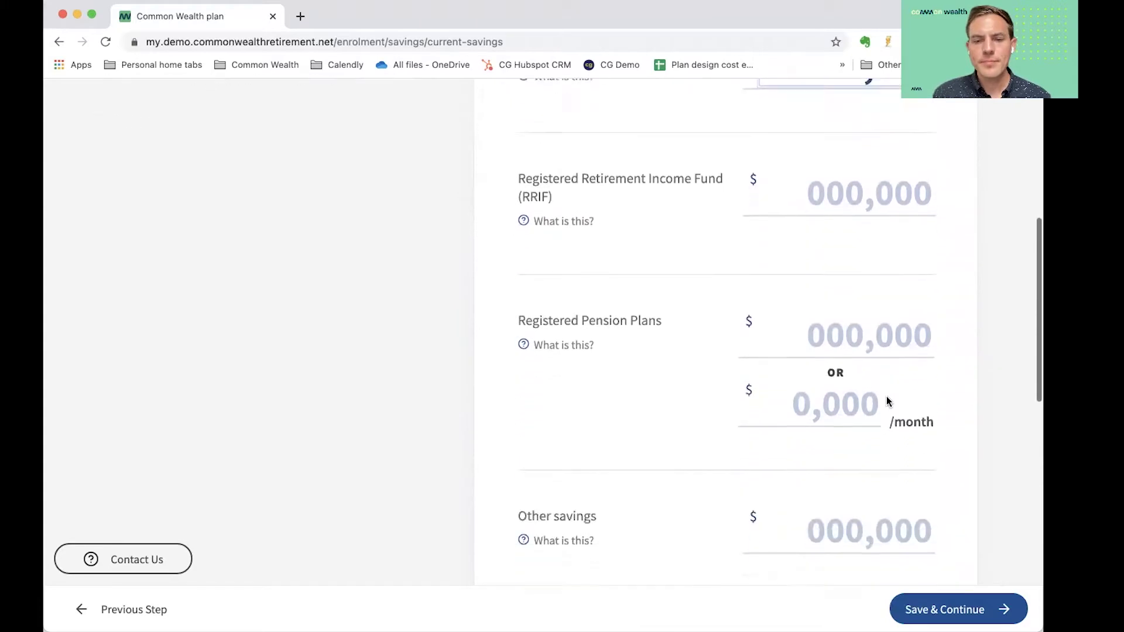
pyautogui.scroll(-15, 886, 401)
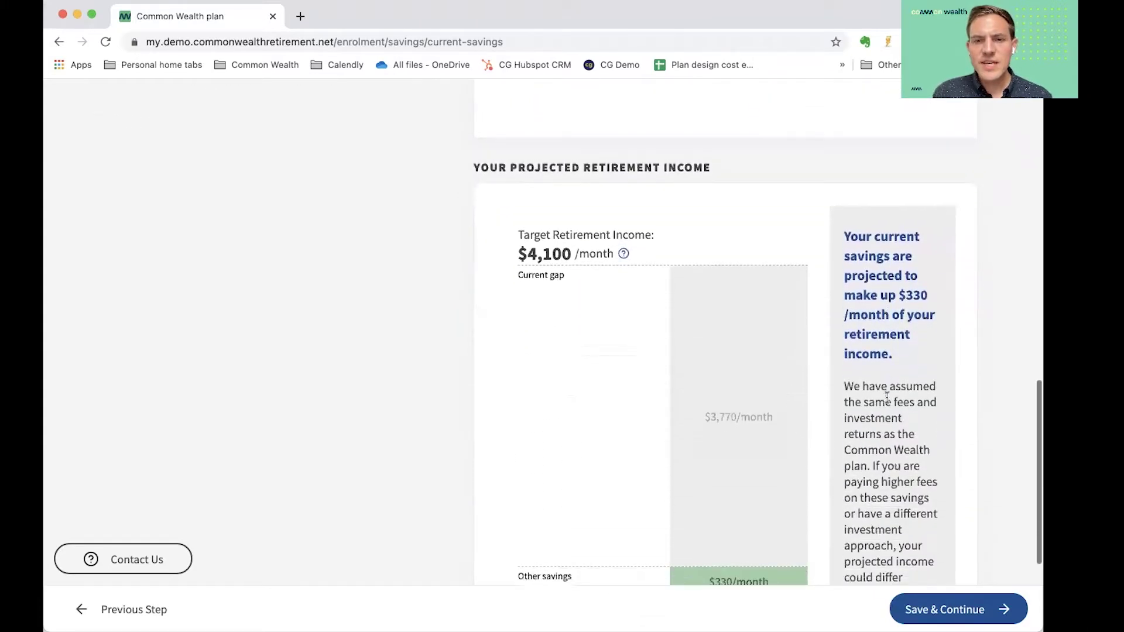
pyautogui.scroll(-1, 821, 283)
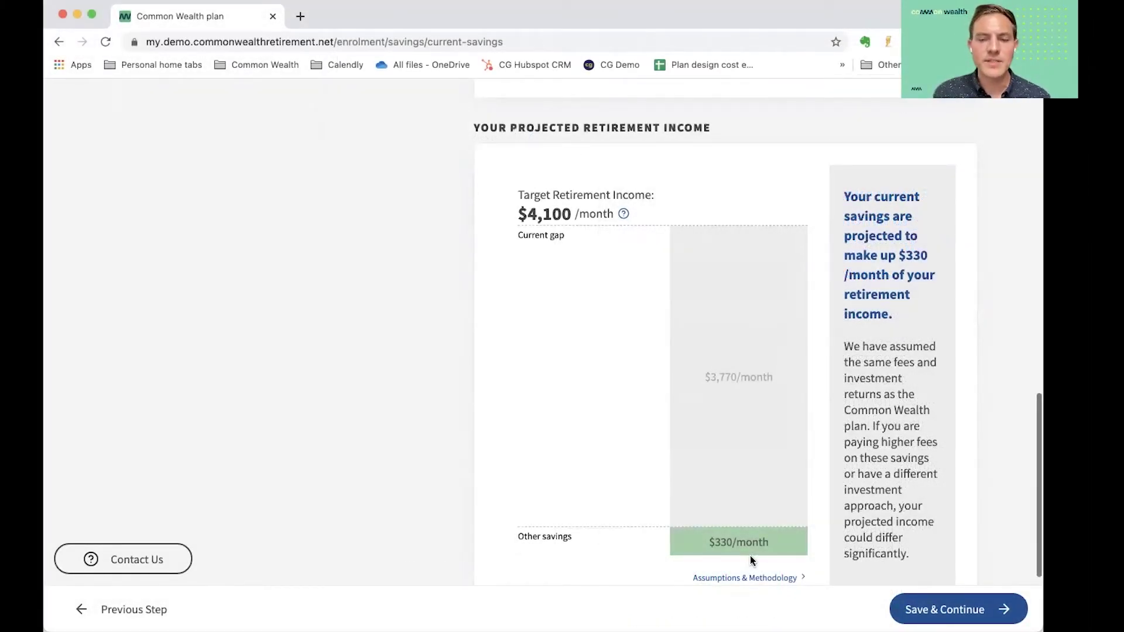
pyautogui.scroll(15, 782, 468)
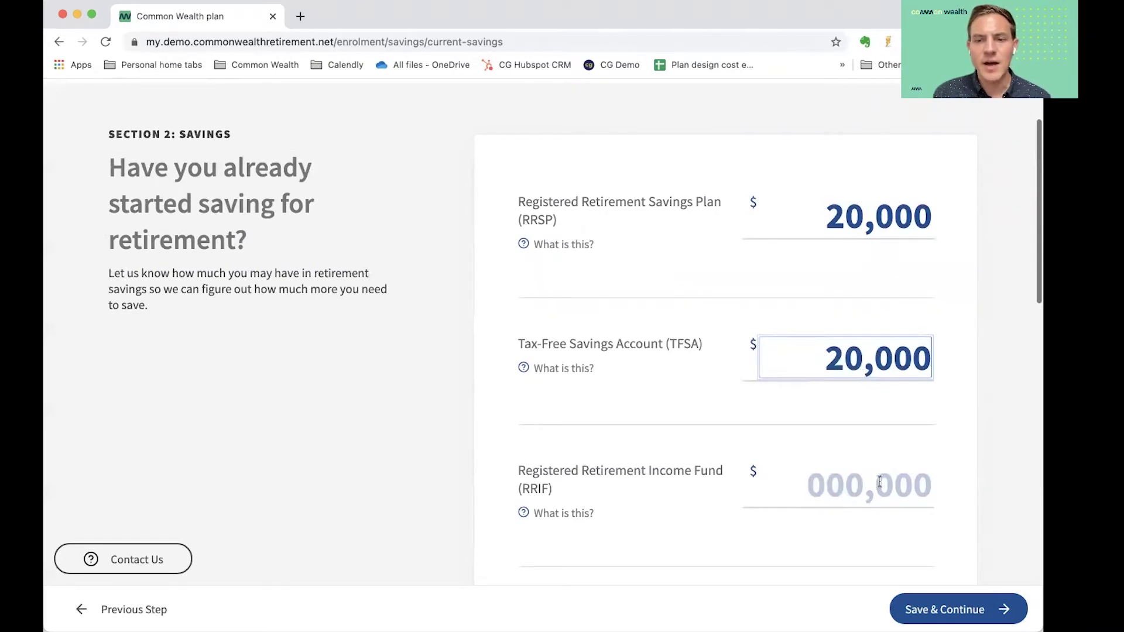
pyautogui.scroll(-8, 879, 481)
pyautogui.scroll(-6, 880, 486)
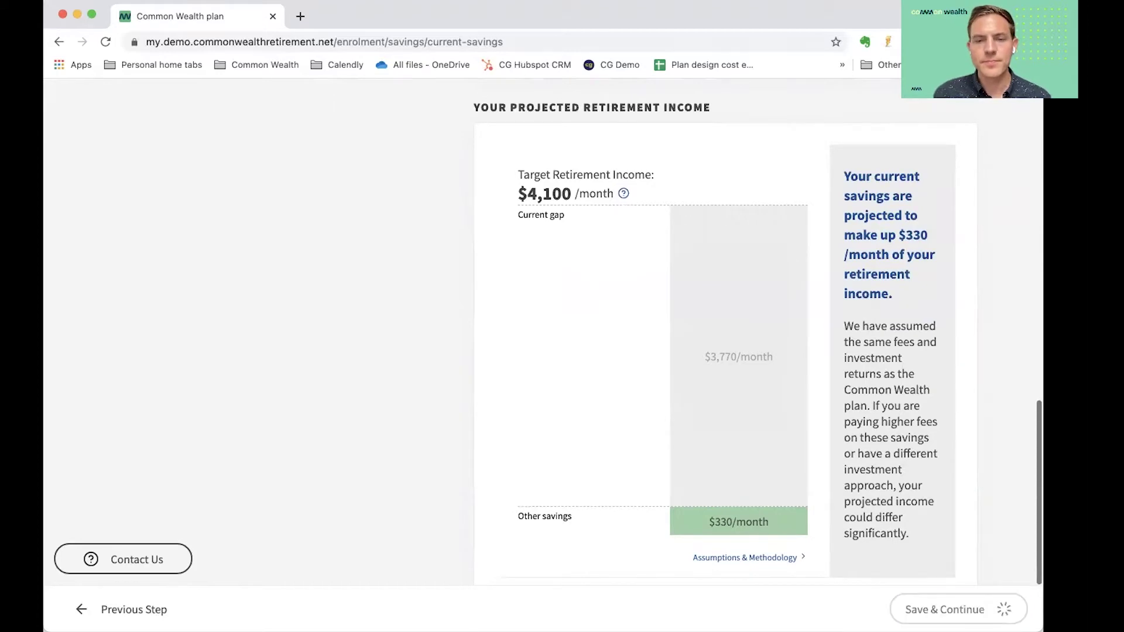
pyautogui.click(958, 609)
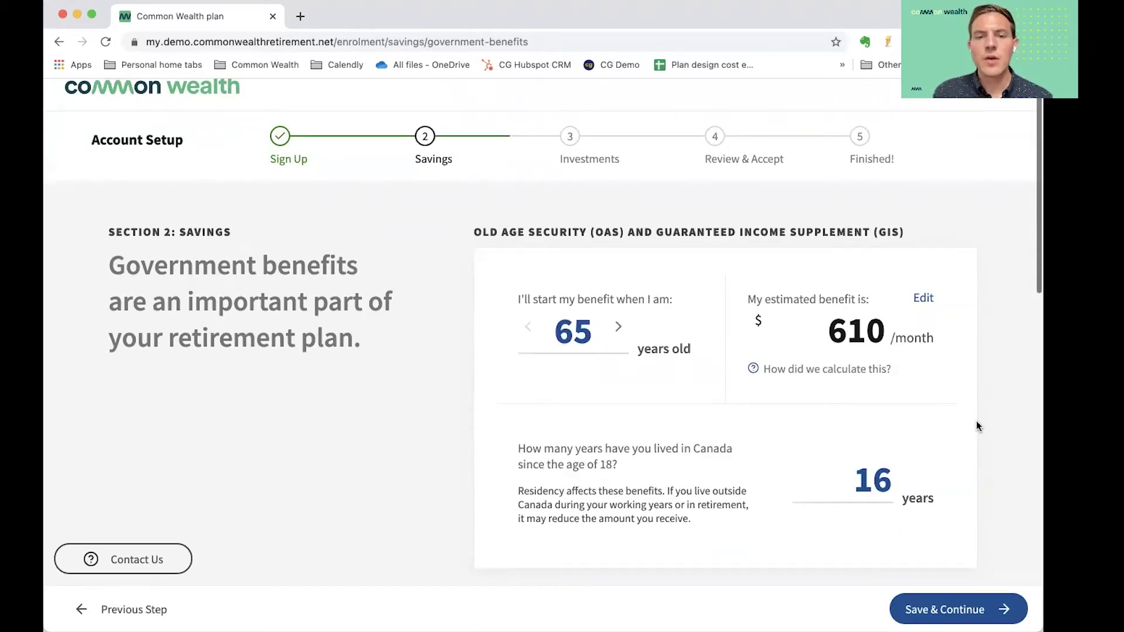
# Review the OAS/GIS and CPP benefit estimates and the projected retirement income, and continue to the payroll contribution choice.
pyautogui.scroll(-1, 977, 426)
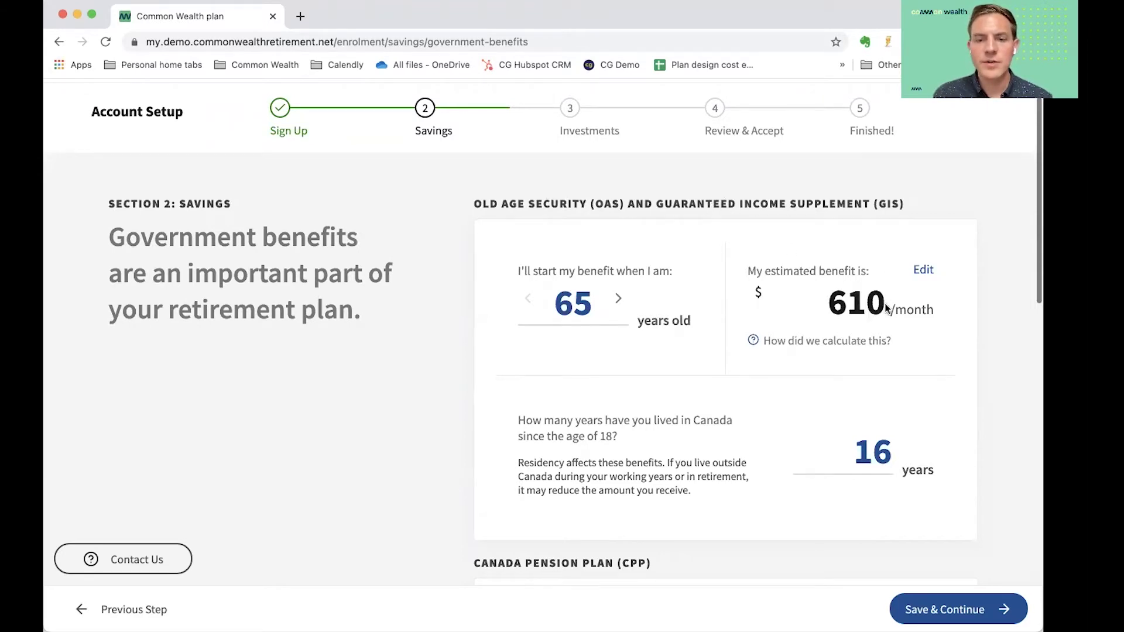
pyautogui.scroll(-1, 557, 504)
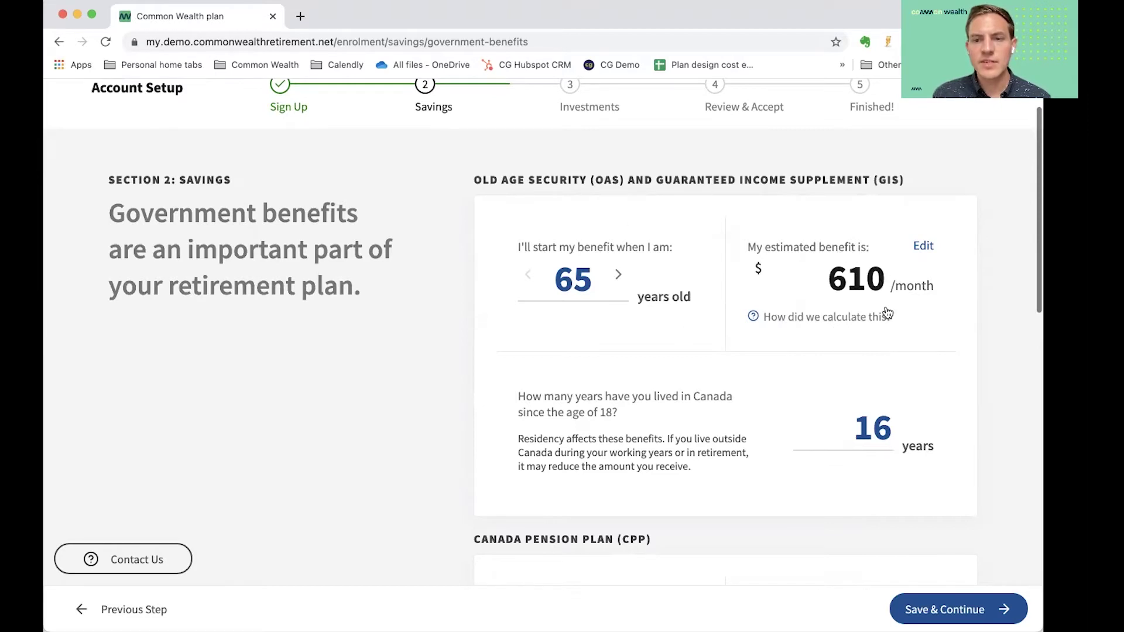
pyautogui.moveTo(843, 331)
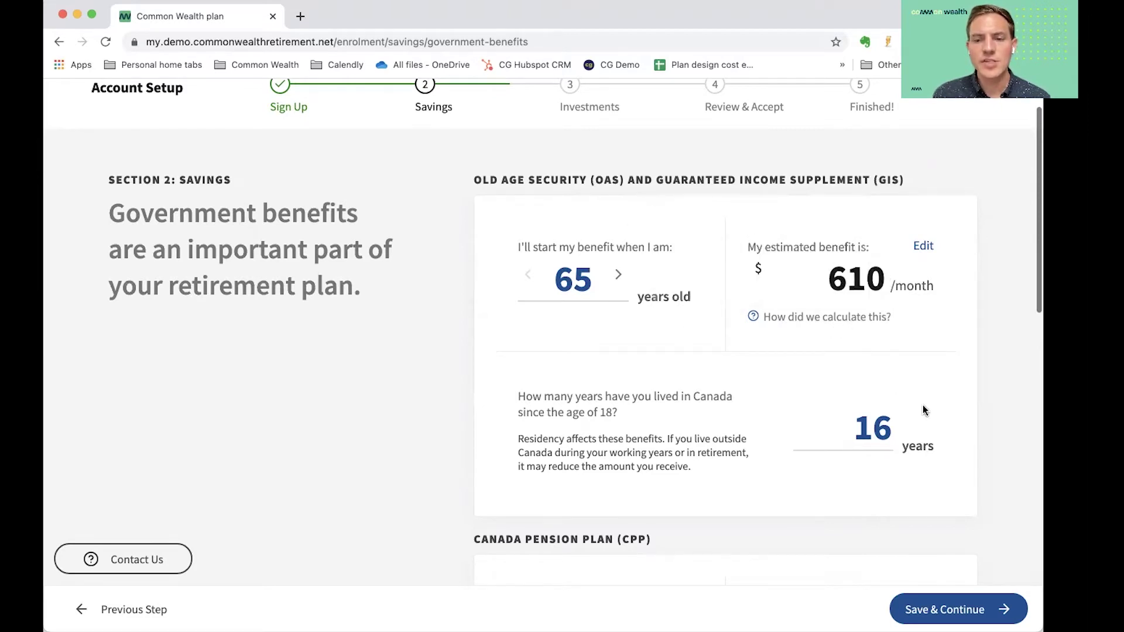
pyautogui.scroll(-5, 923, 410)
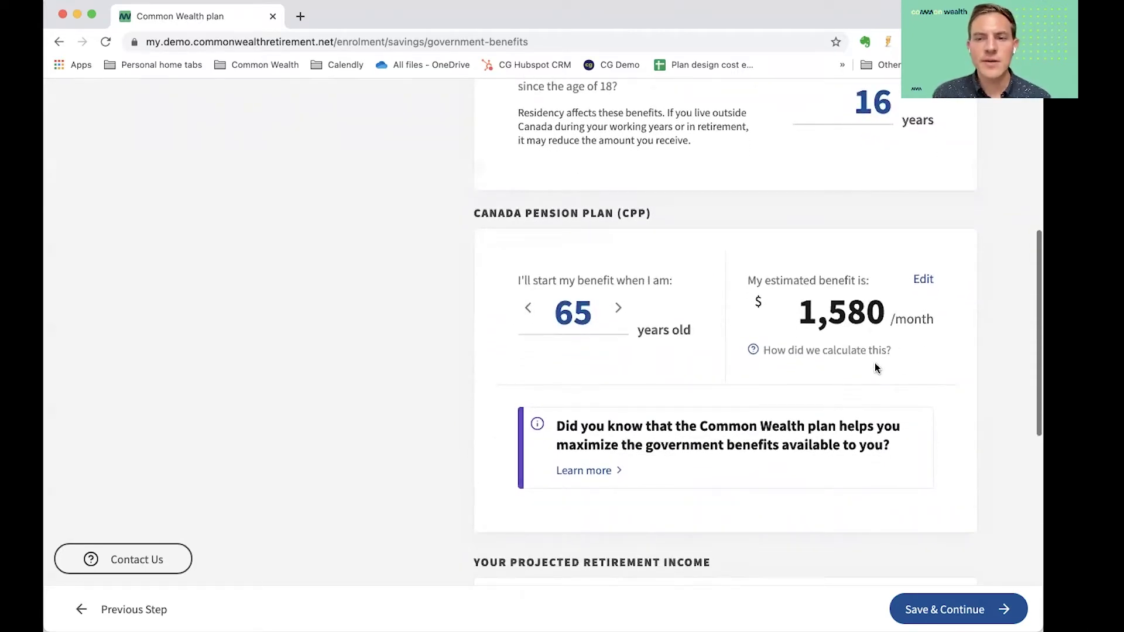
pyautogui.scroll(-3, 1115, 398)
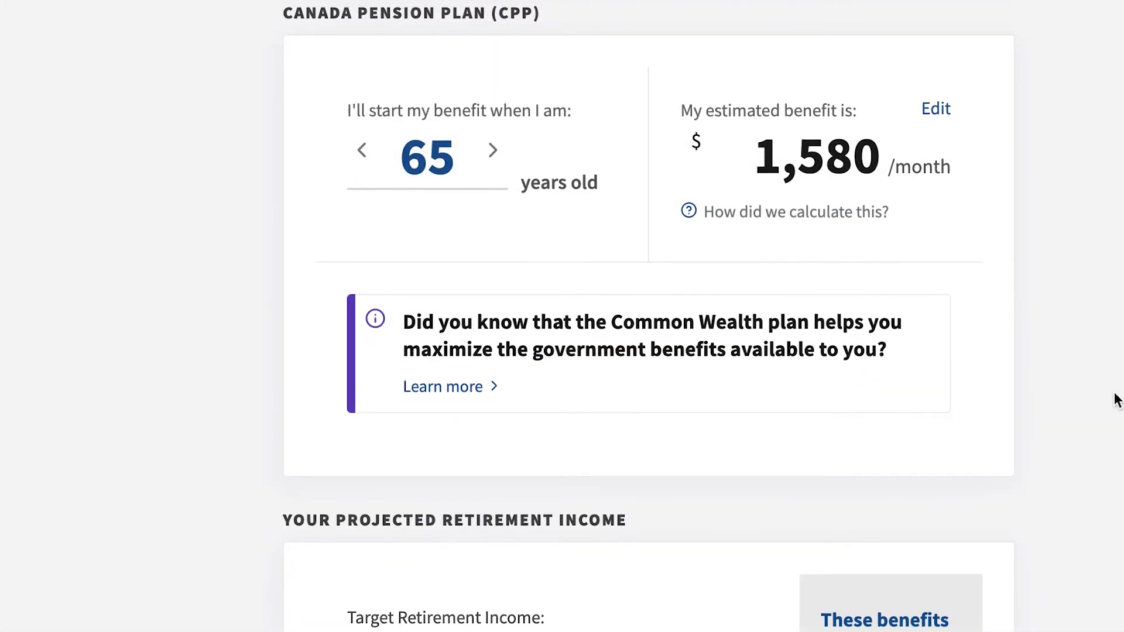
pyautogui.scroll(-4, 1114, 398)
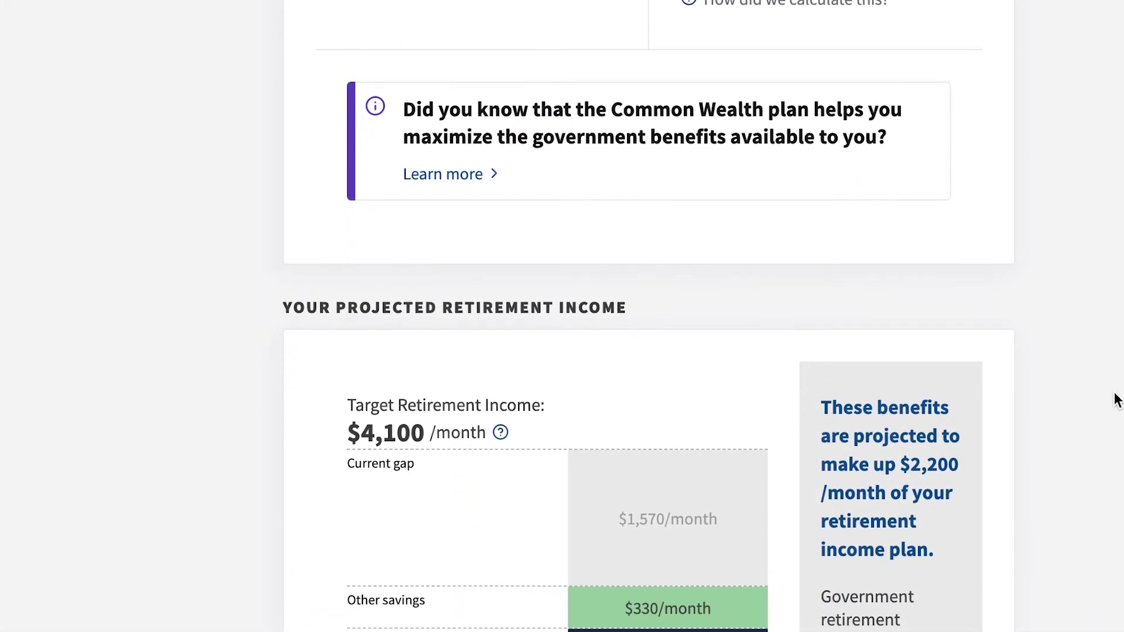
pyautogui.scroll(-4, 1114, 398)
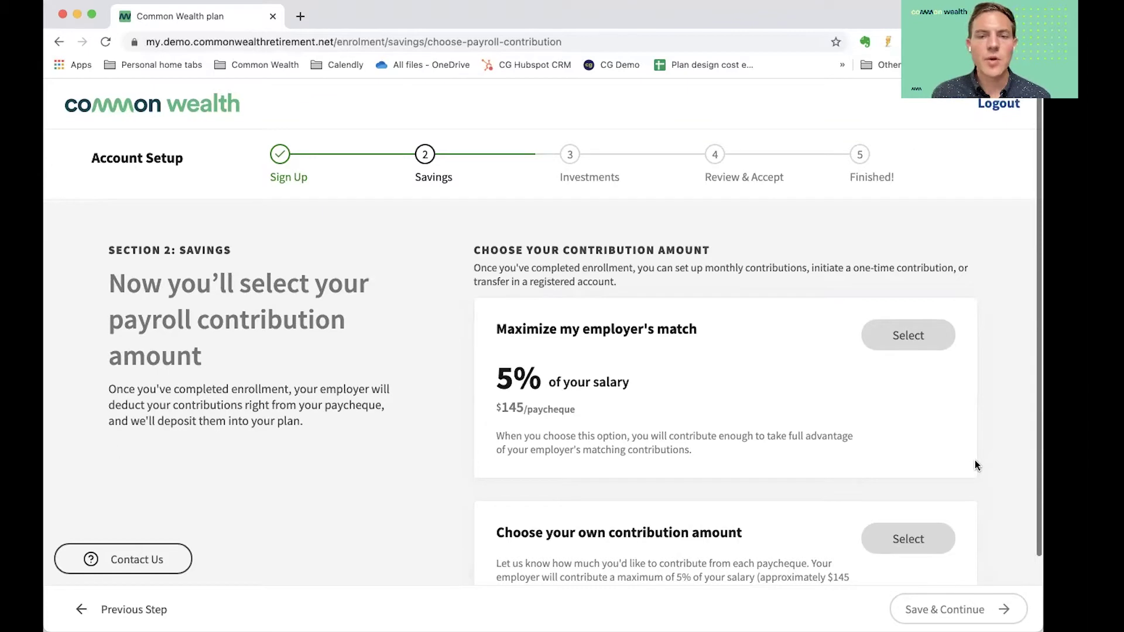
# Compare the two payroll contribution options, choose to maximize the employer's match at 5% of salary, and save the choice.
pyautogui.scroll(-1, 975, 463)
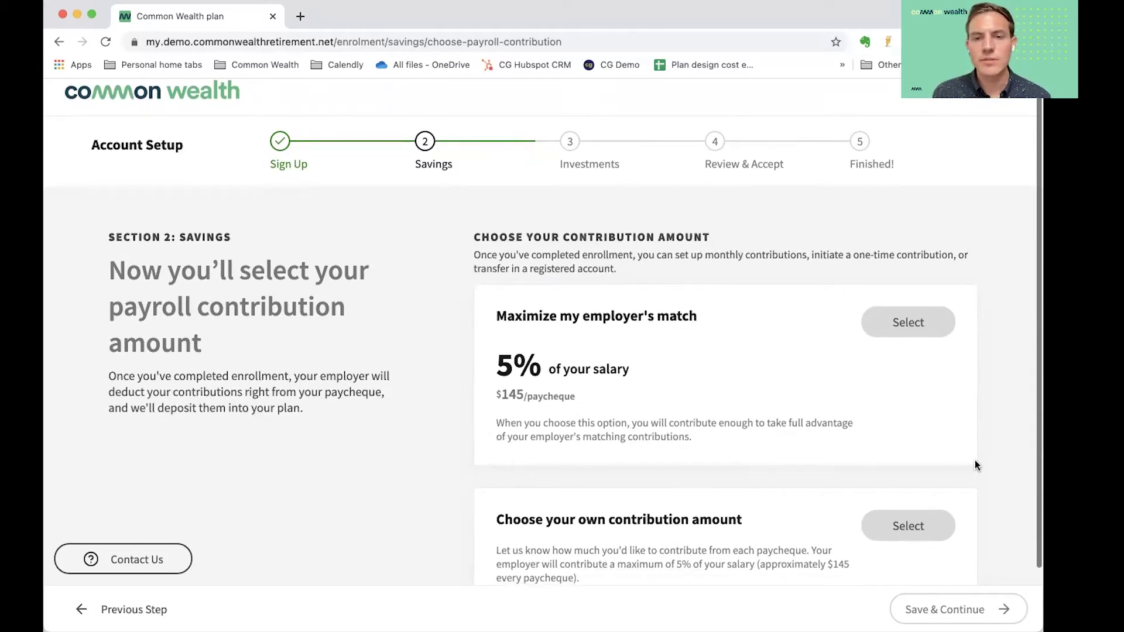
pyautogui.scroll(-2, 976, 464)
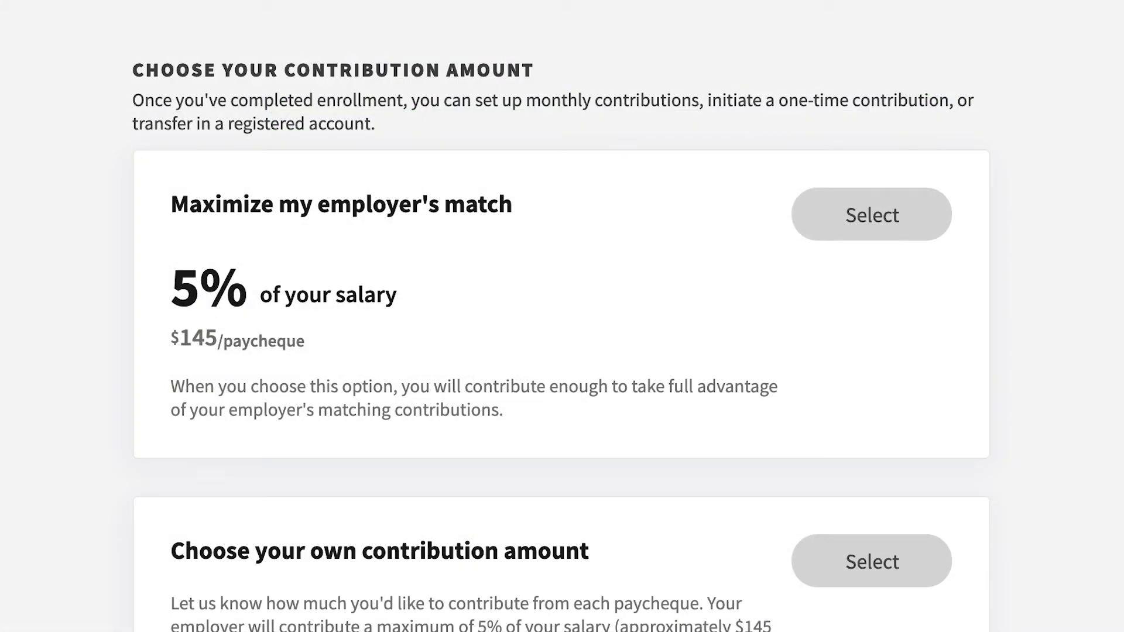
pyautogui.click(871, 214)
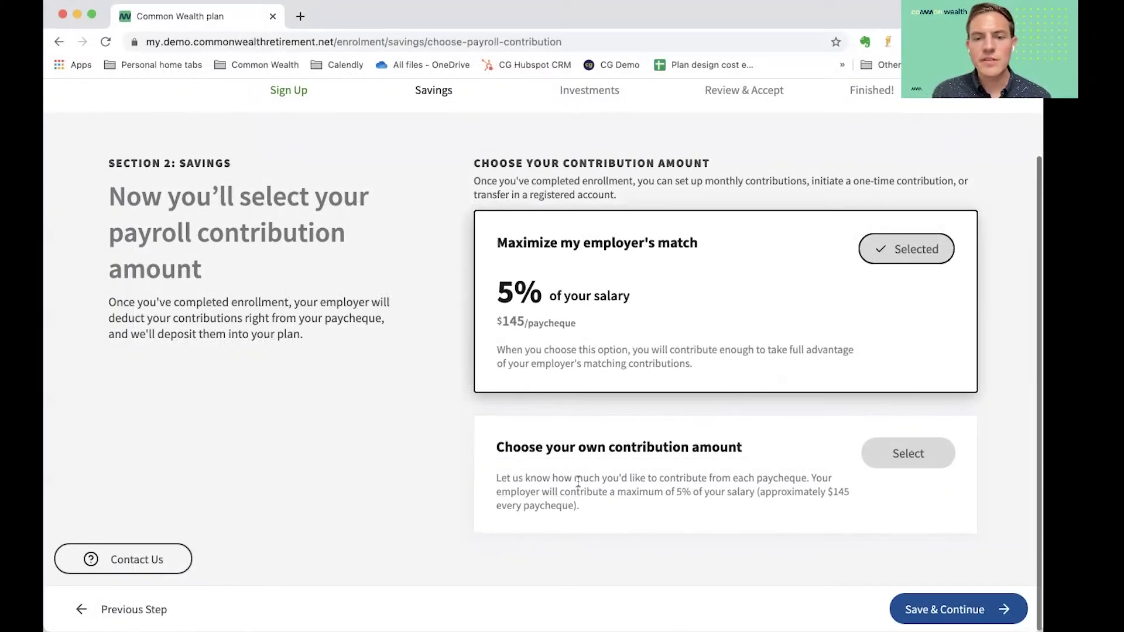
pyautogui.click(918, 456)
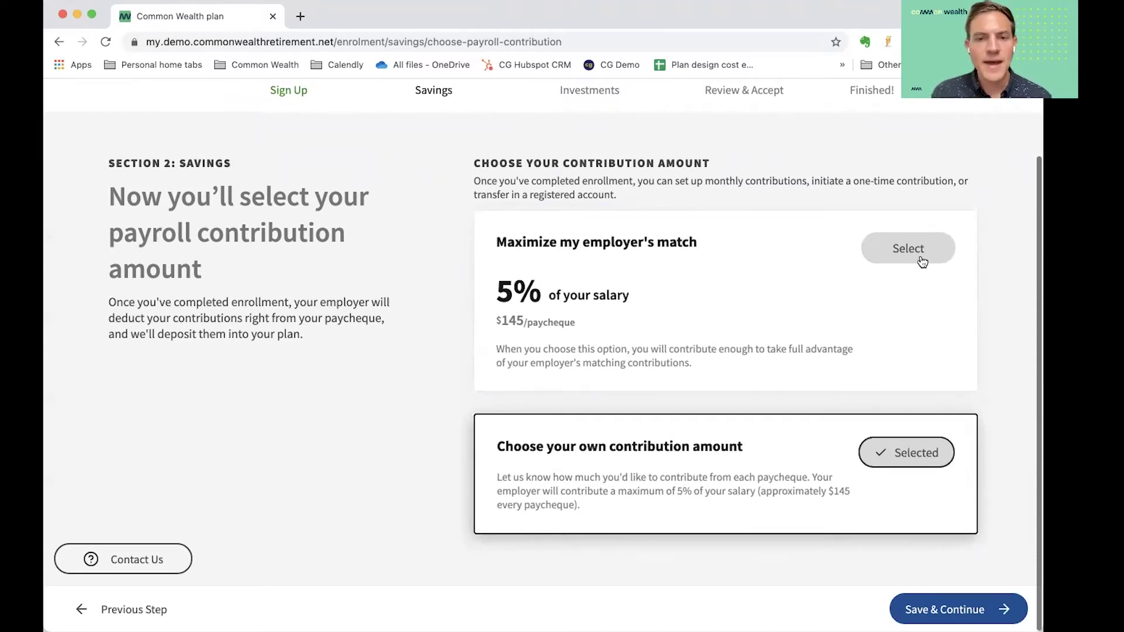
pyautogui.click(906, 249)
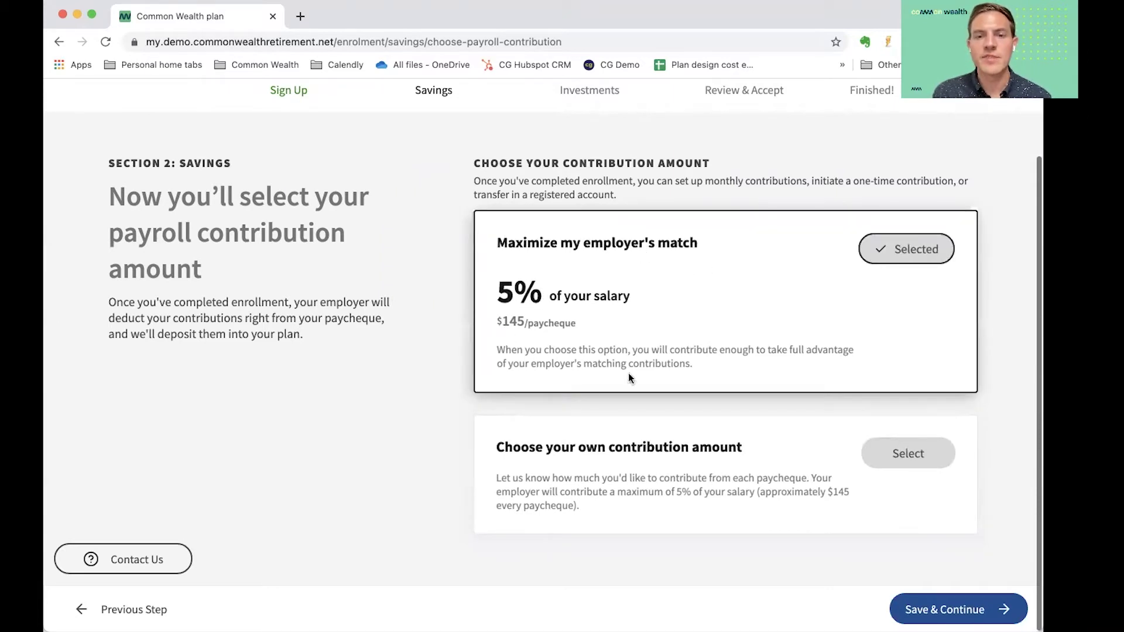
pyautogui.click(925, 607)
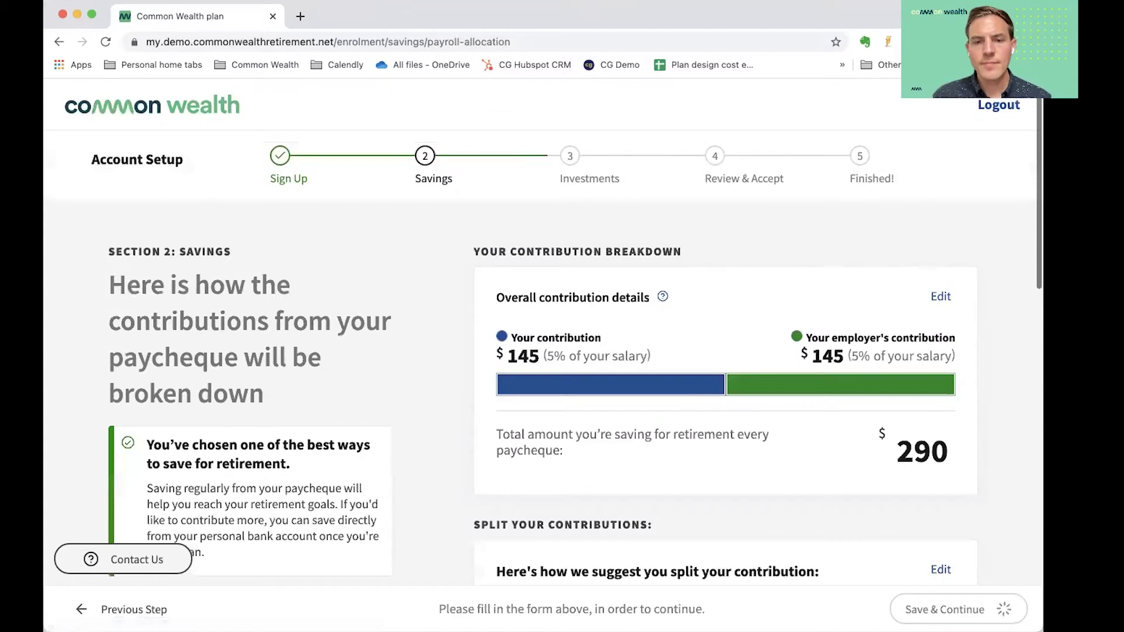
# Review the per-paycheque contribution breakdown and the suggested split between the TFSA and the RRSP.
pyautogui.scroll(-1, 936, 472)
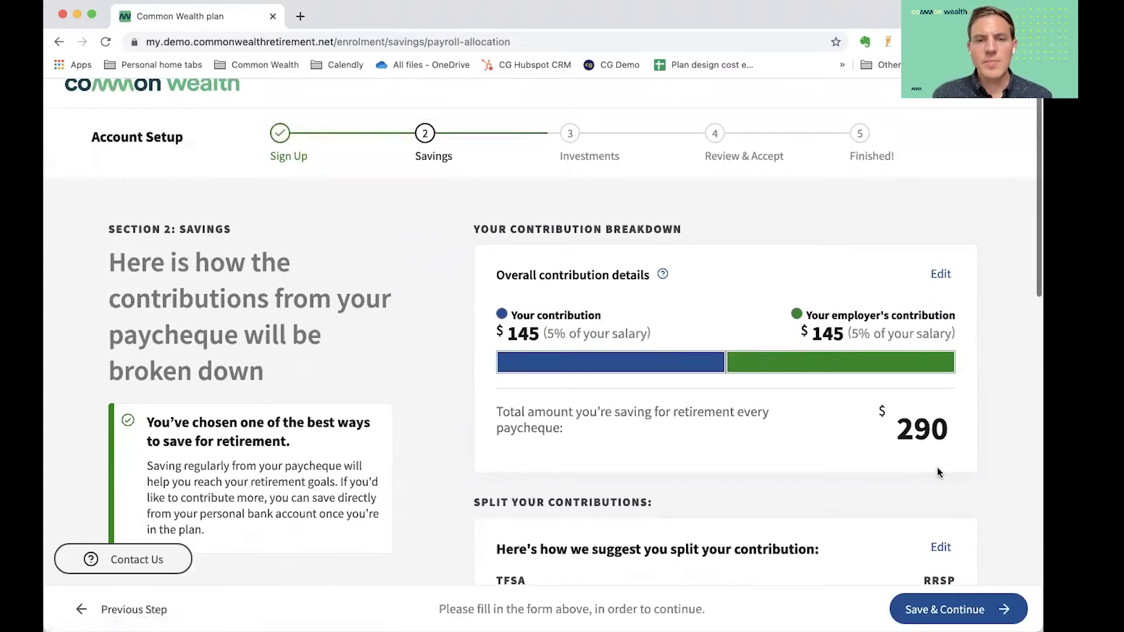
pyautogui.scroll(-1, 936, 472)
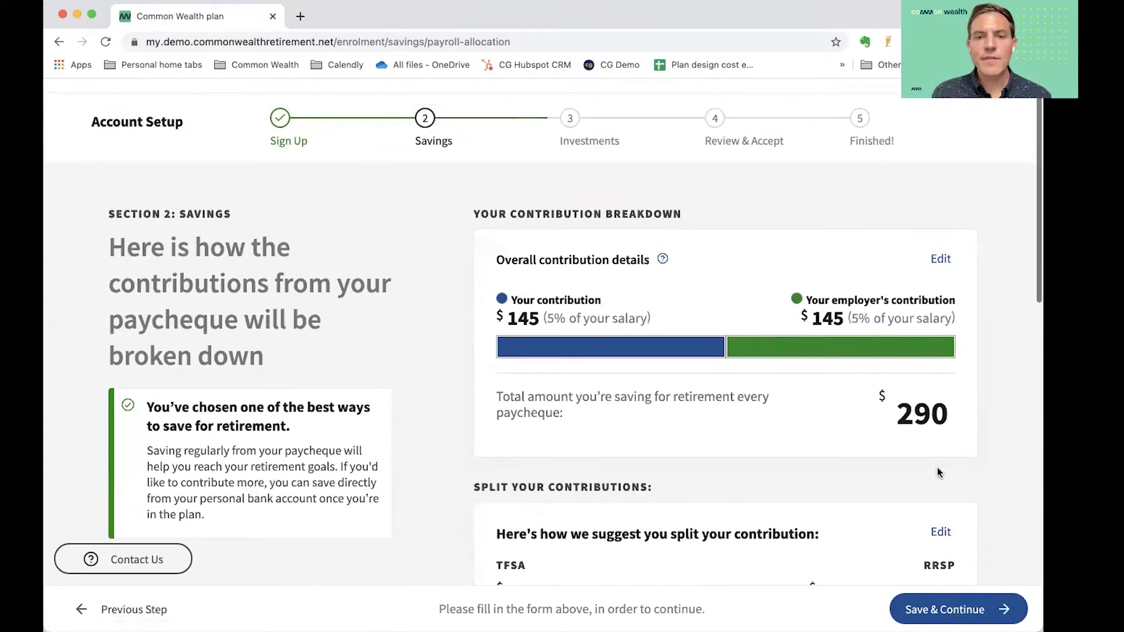
pyautogui.scroll(-1, 937, 472)
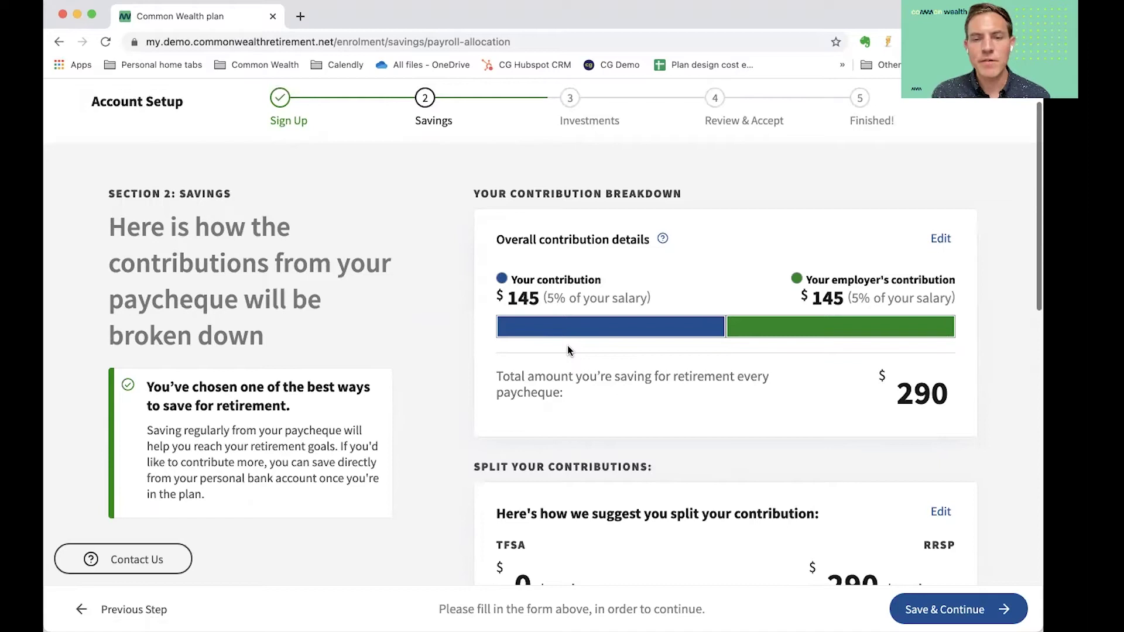
pyautogui.scroll(-1, 711, 419)
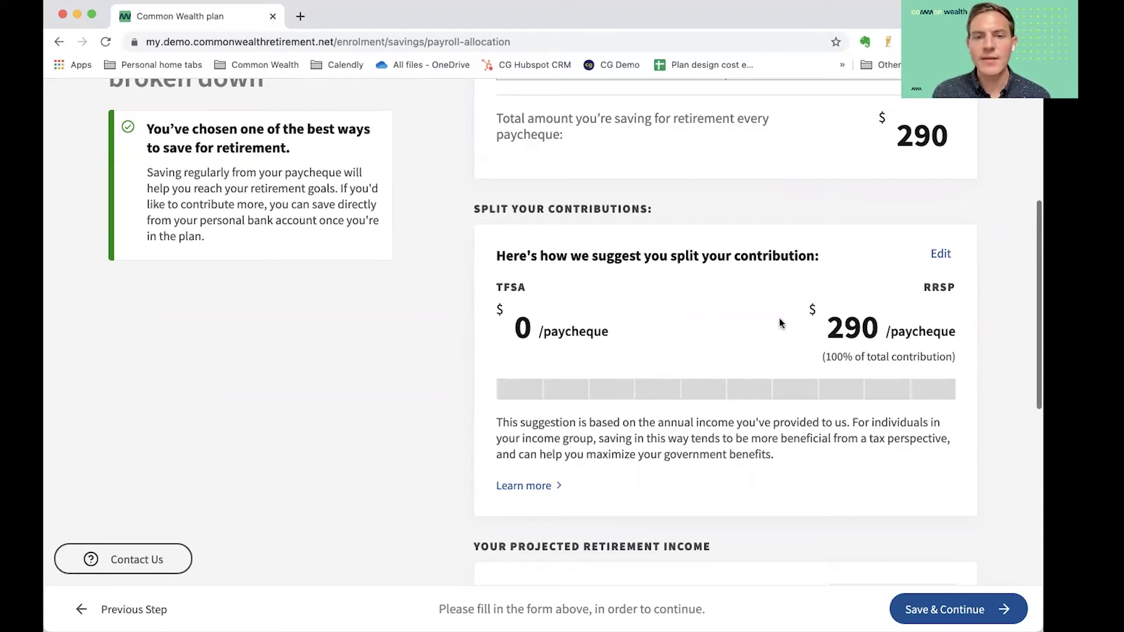
pyautogui.doubleClick(939, 287)
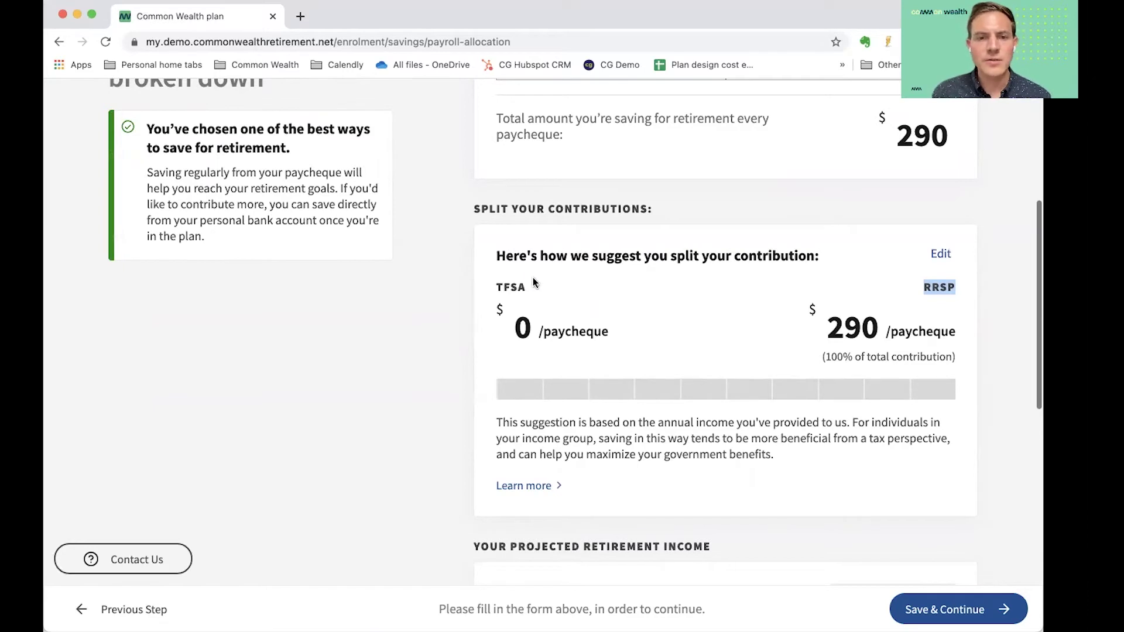
pyautogui.click(972, 325)
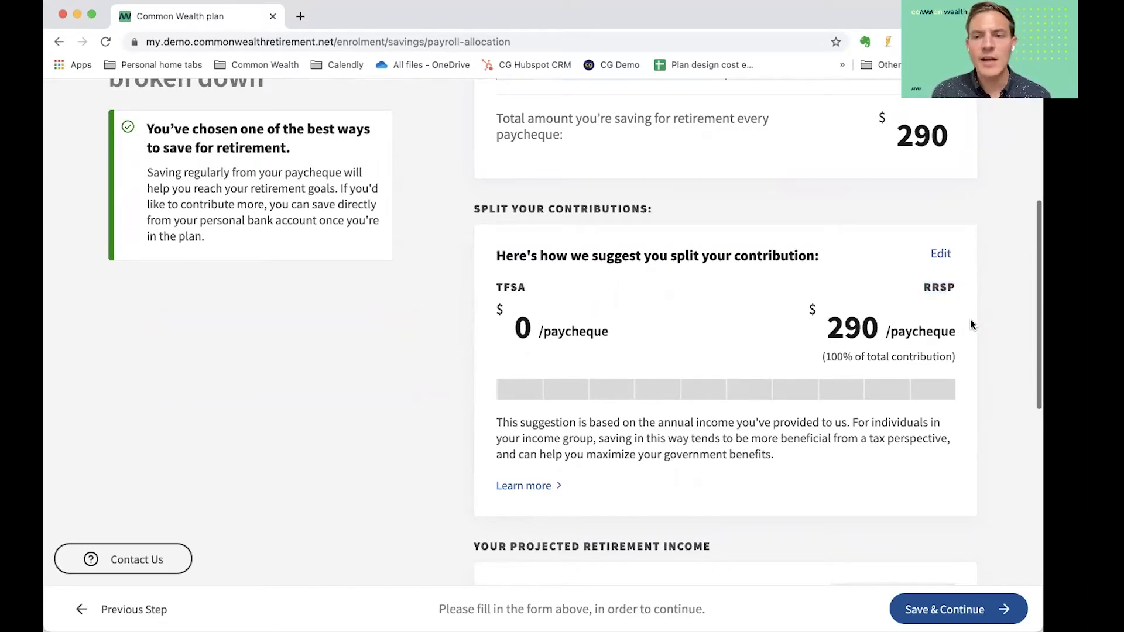
# Open the suggested contribution split for editing, and review the projected retirement income from these contributions.
pyautogui.scroll(-1, 971, 325)
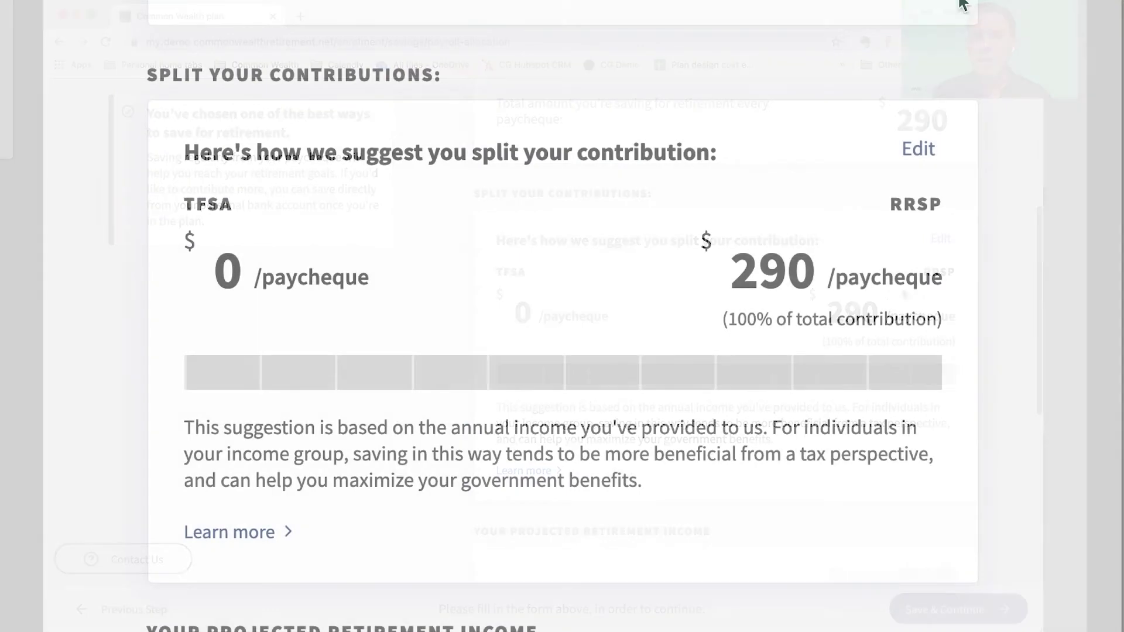
pyautogui.click(921, 152)
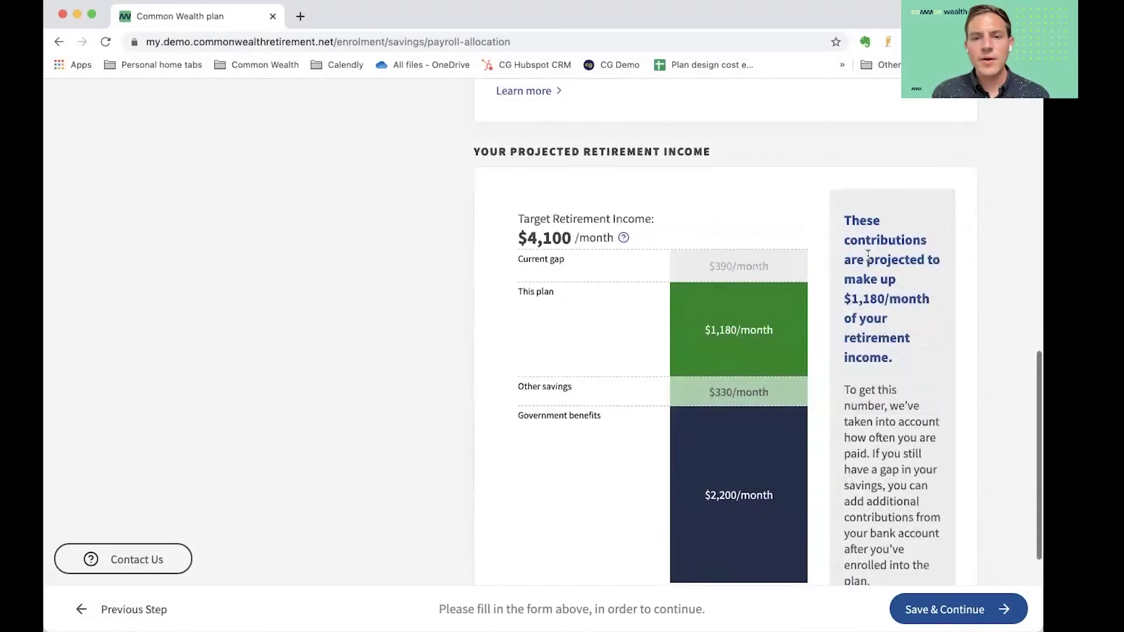
pyautogui.scroll(-1, 772, 191)
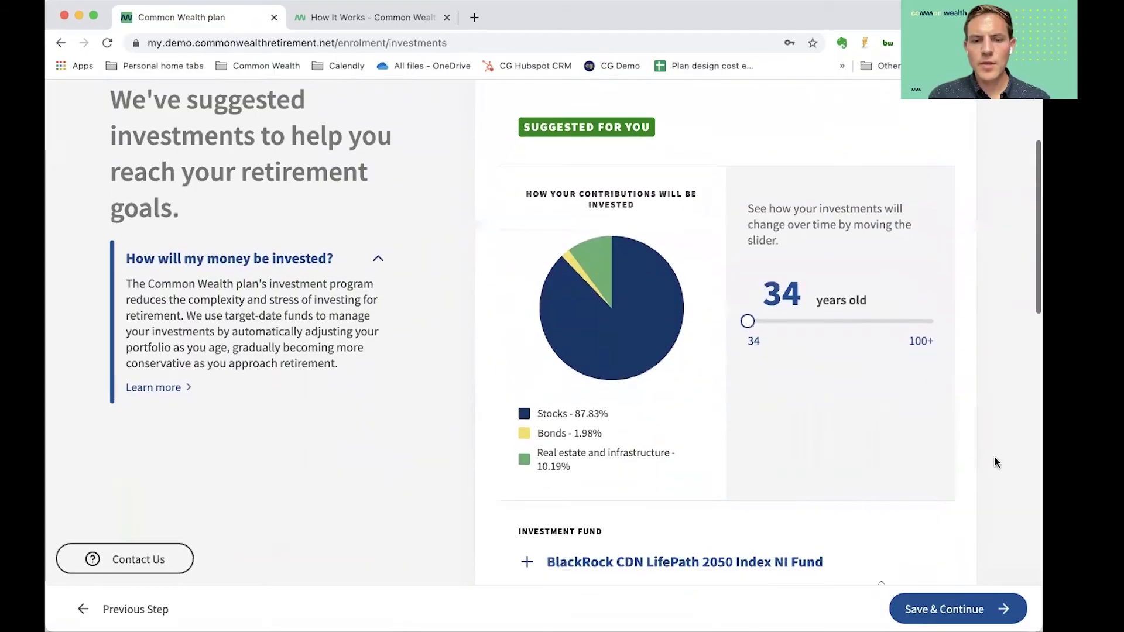
# Examine the suggested BlackRock CDN LifePath 2050 Index NI Fund, its asset mix and the list of other target-date funds.
pyautogui.scroll(-2, 995, 457)
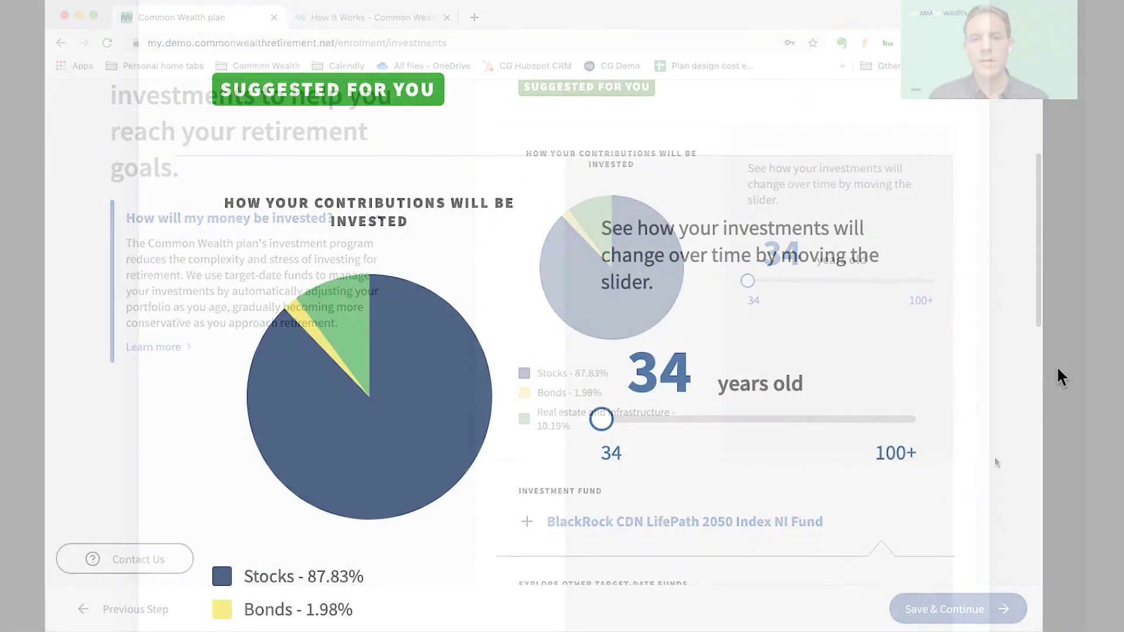
pyautogui.scroll(-5, 1057, 370)
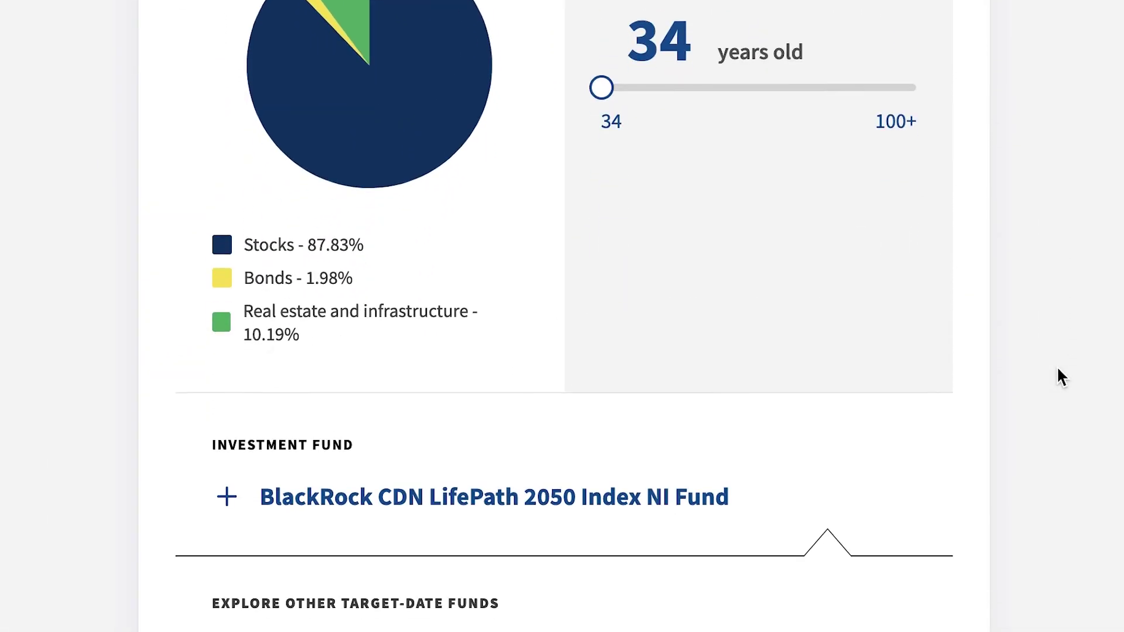
pyautogui.scroll(-8, 1057, 370)
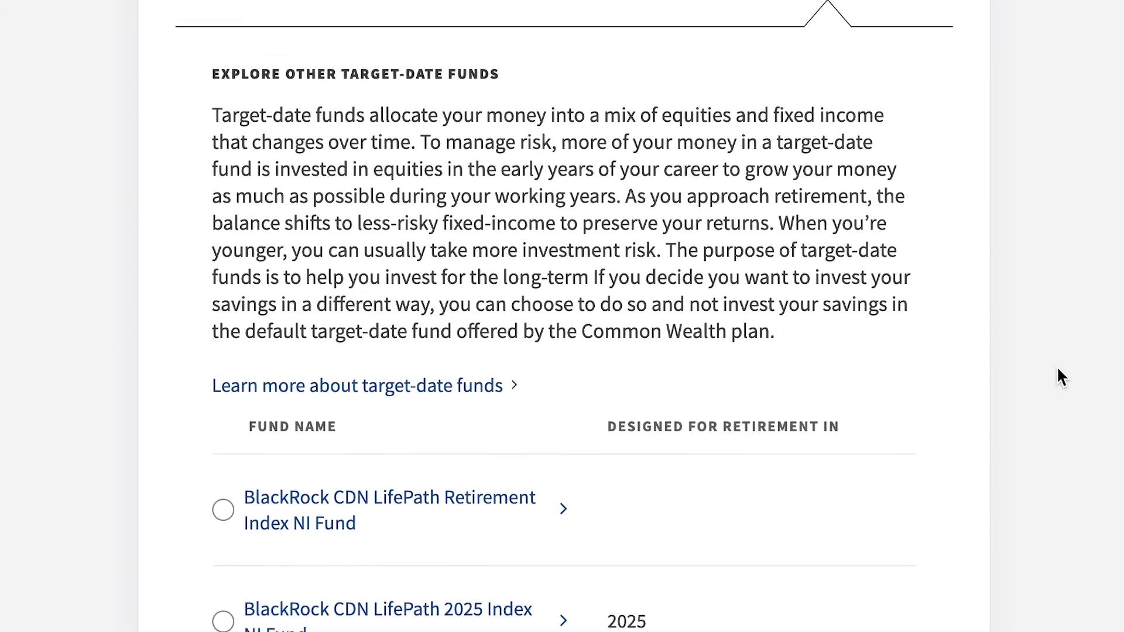
pyautogui.scroll(-7, 1057, 369)
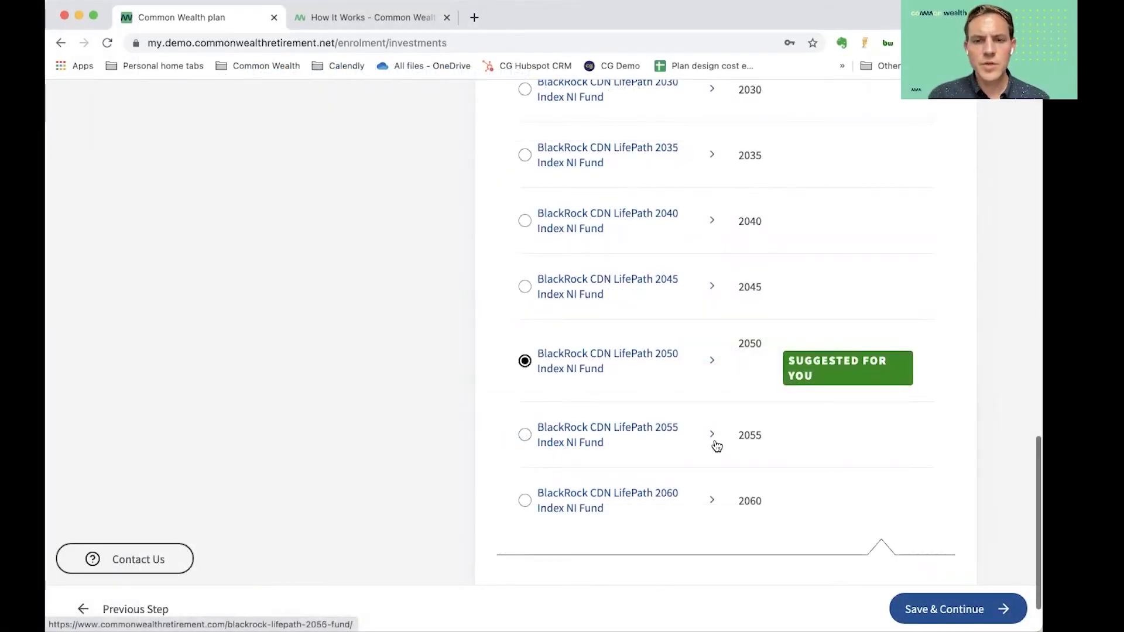
pyautogui.scroll(10, 691, 378)
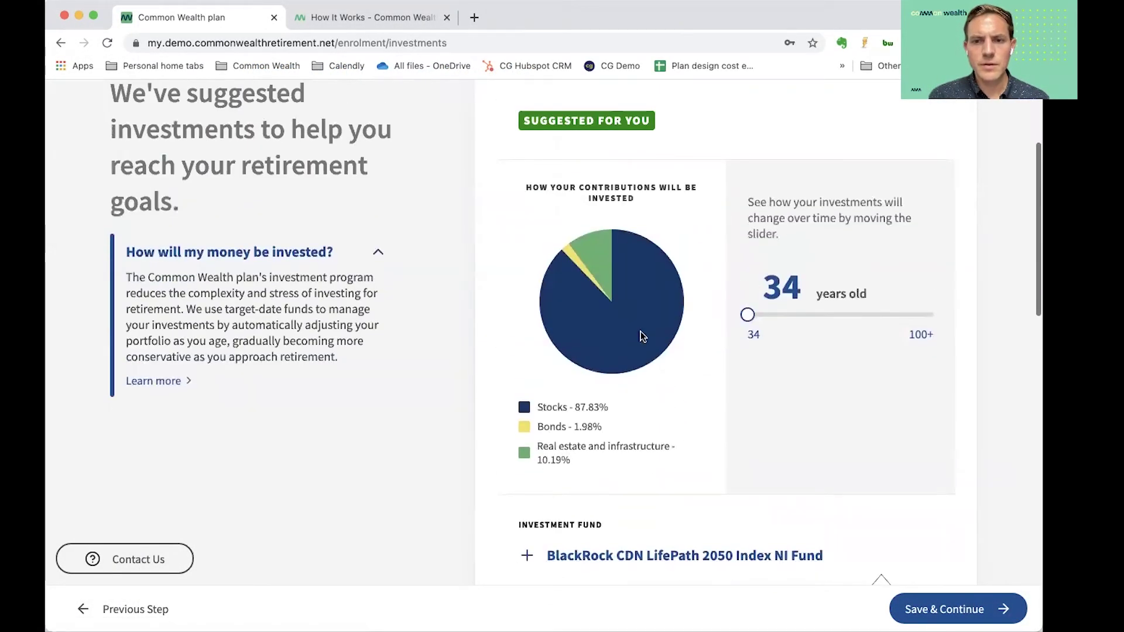
pyautogui.scroll(-8, 715, 379)
pyautogui.scroll(-7, 715, 379)
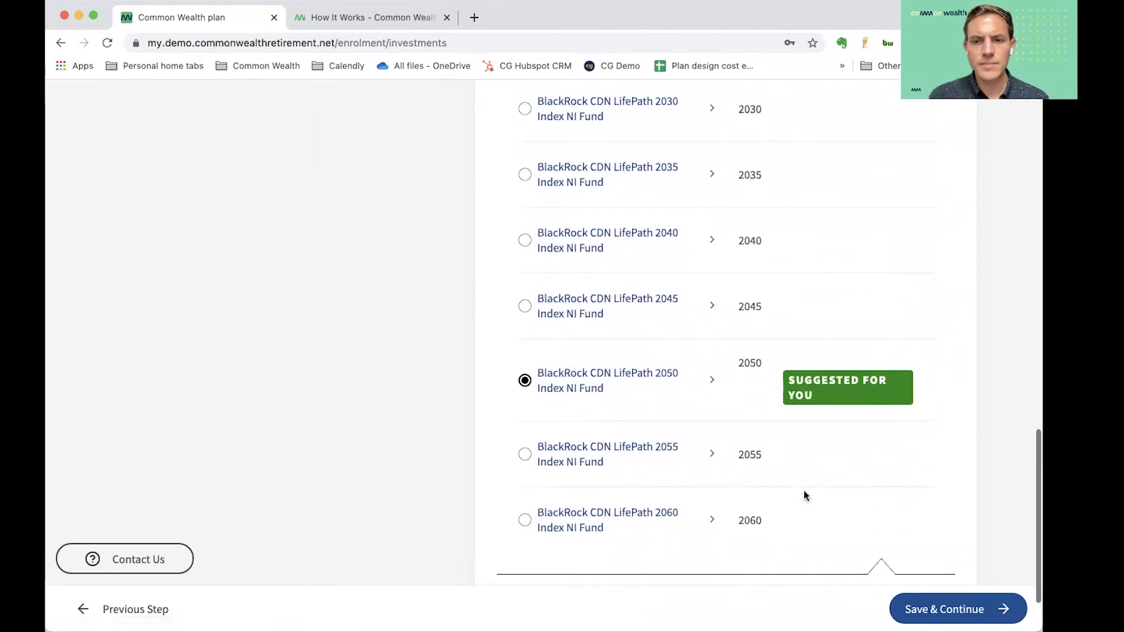
pyautogui.scroll(15, 746, 419)
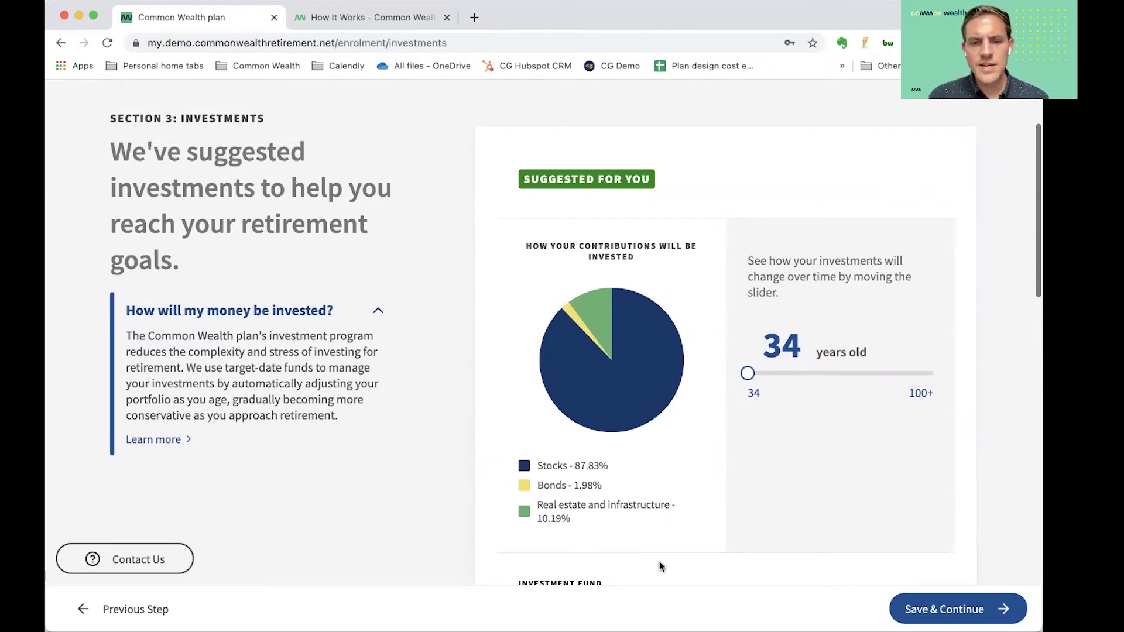
# Preview how the suggested fund's investment mix changes over time by raising the age above 34 years.
pyautogui.scroll(-1, 659, 563)
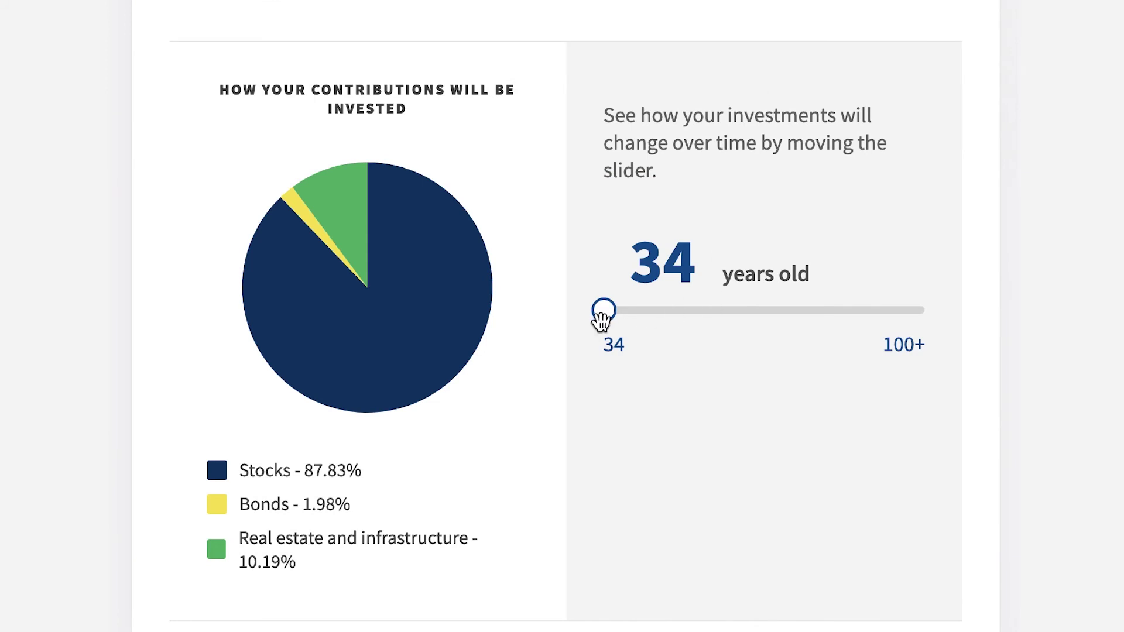
pyautogui.moveTo(601, 314); pyautogui.dragTo(754, 310)
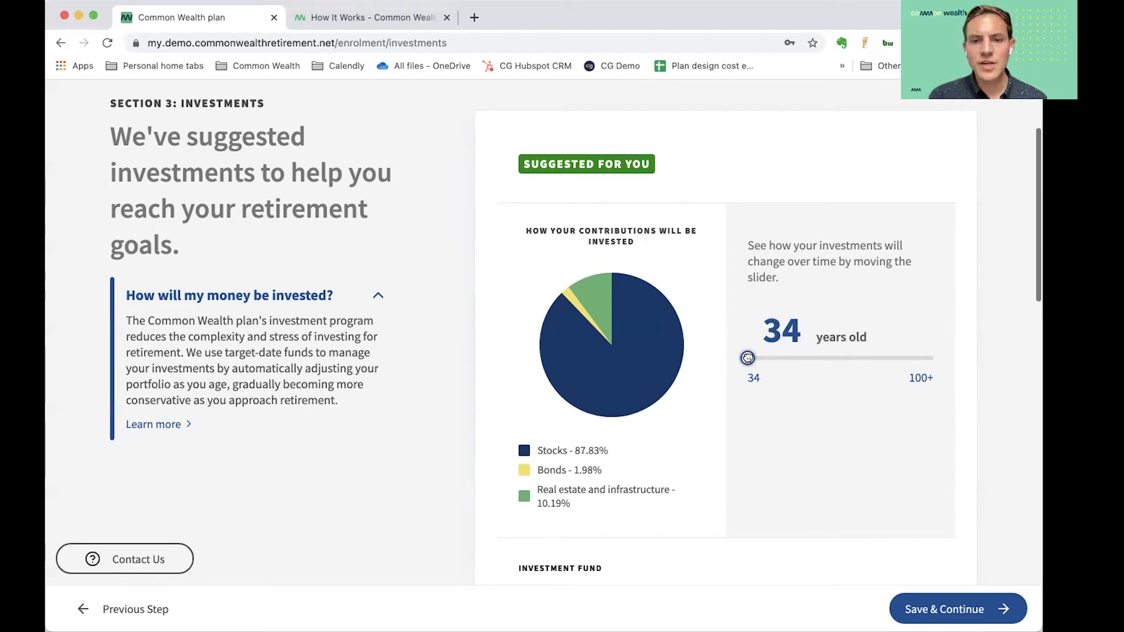
pyautogui.moveTo(747, 358); pyautogui.dragTo(836, 363)
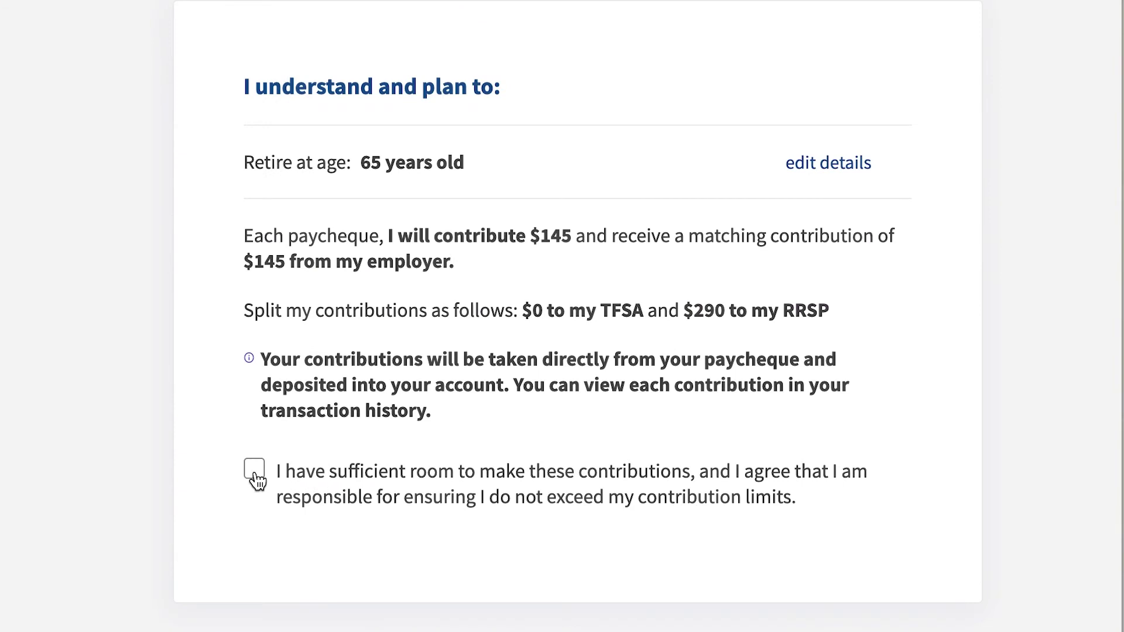
# Confirm sufficient contribution room and acknowledge the selected investment fund's market risk in the plan summary, and save it.
pyautogui.click(255, 471)
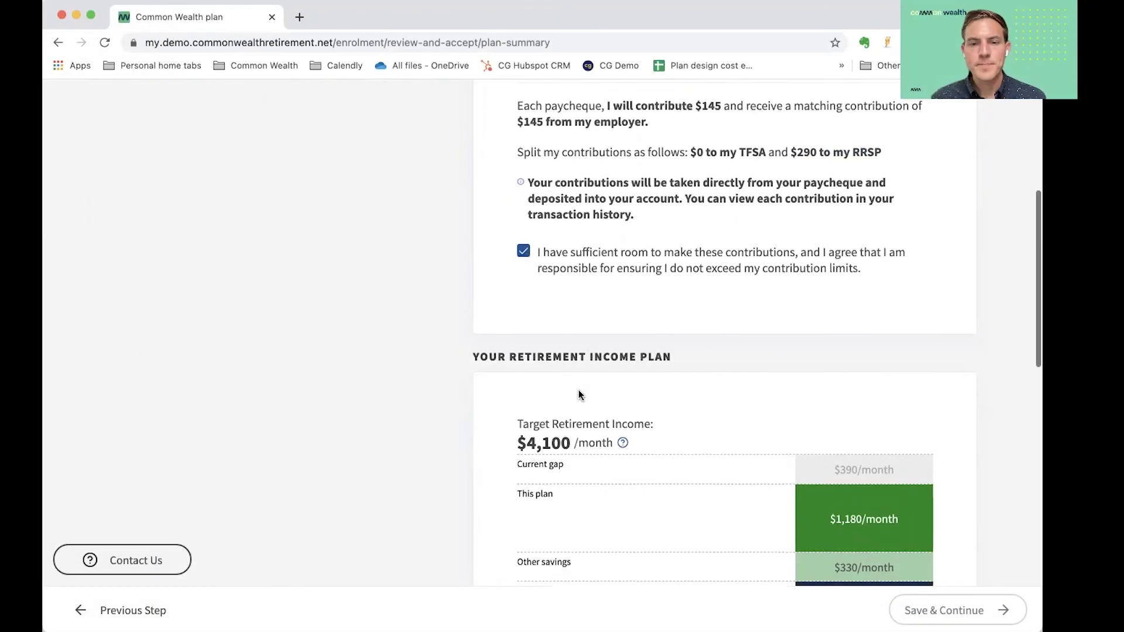
pyautogui.scroll(-5, 578, 395)
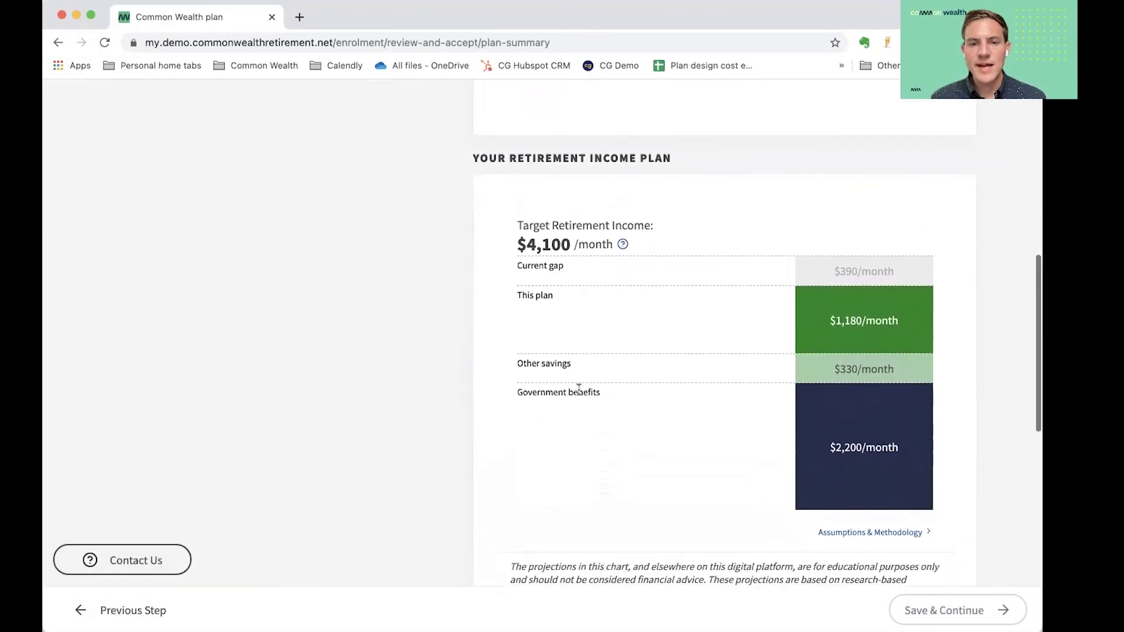
pyautogui.scroll(-12, 578, 396)
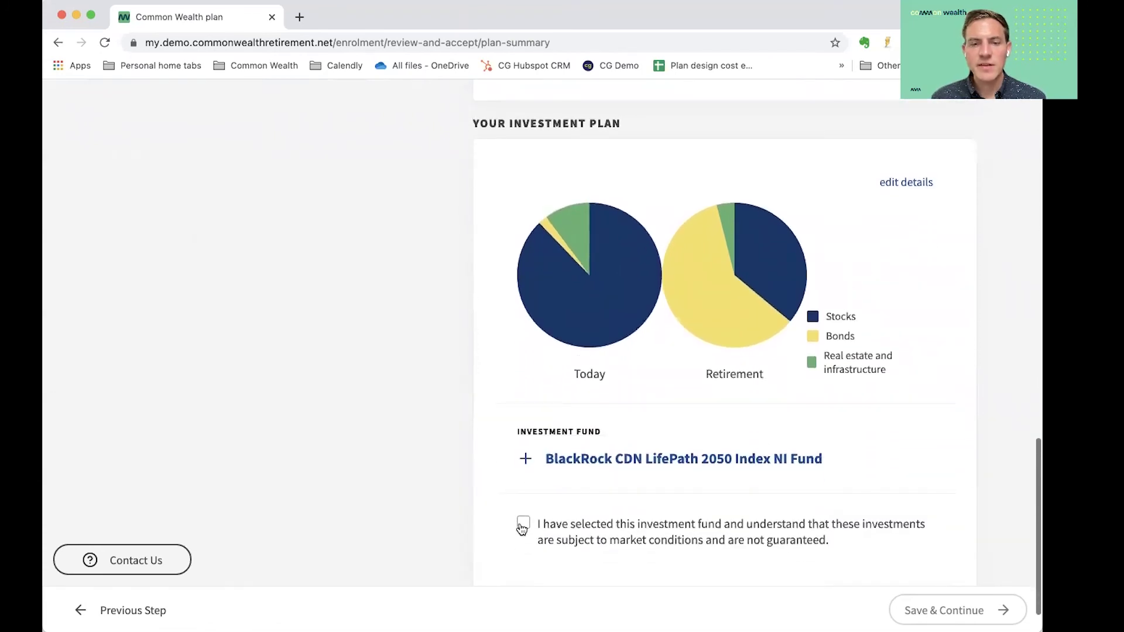
pyautogui.click(523, 524)
pyautogui.click(942, 611)
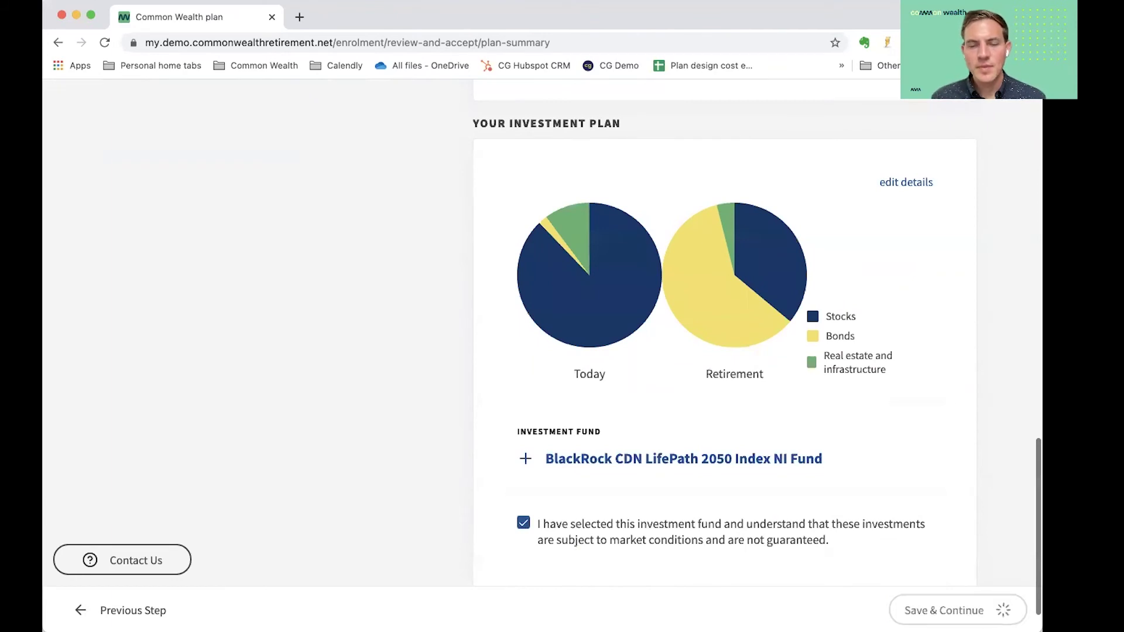
# Accept the Declaration of Trust and the Account Holder Acknowledgement and Authorization, and save to complete the enrolment.
pyautogui.scroll(-2, 780, 350)
pyautogui.scroll(-3, 406, 414)
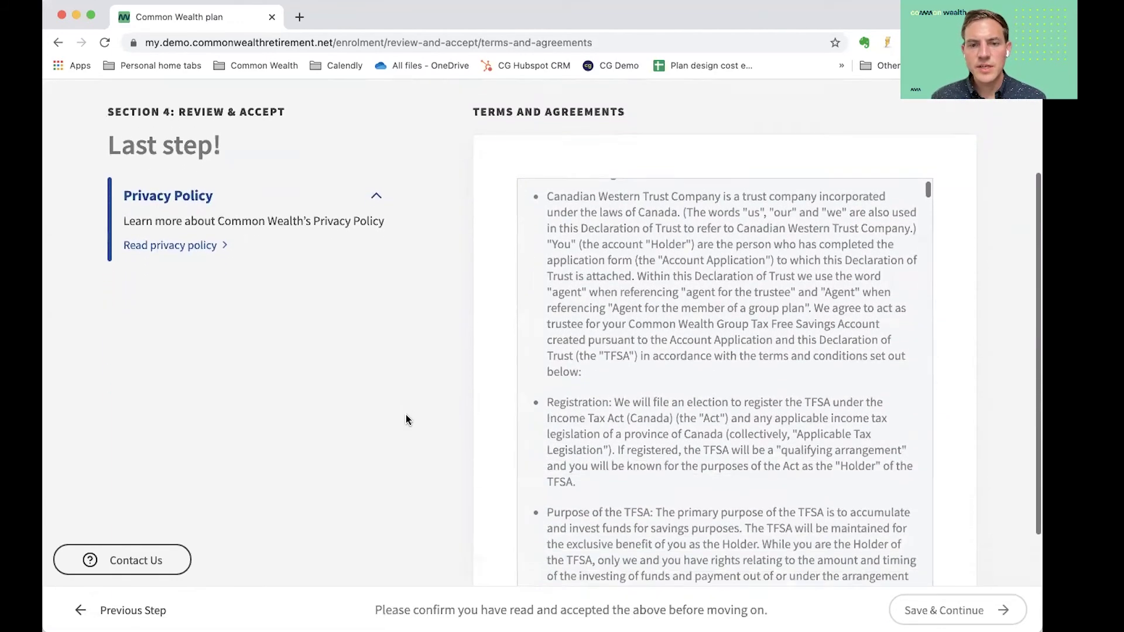
pyautogui.scroll(-2, 475, 427)
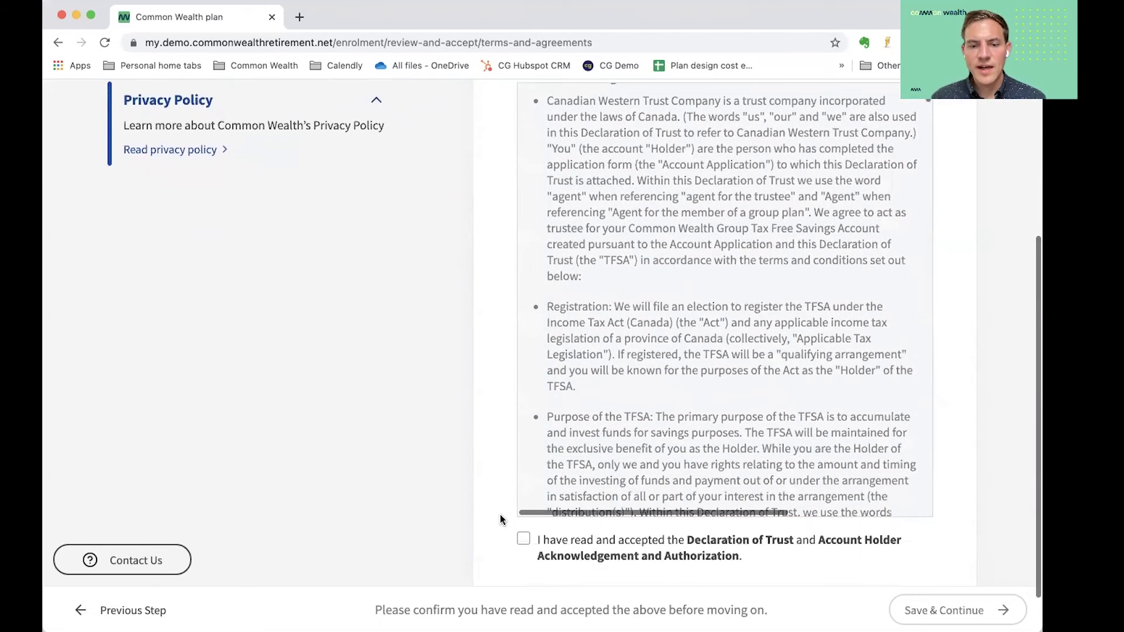
pyautogui.scroll(-1, 500, 514)
pyautogui.click(523, 498)
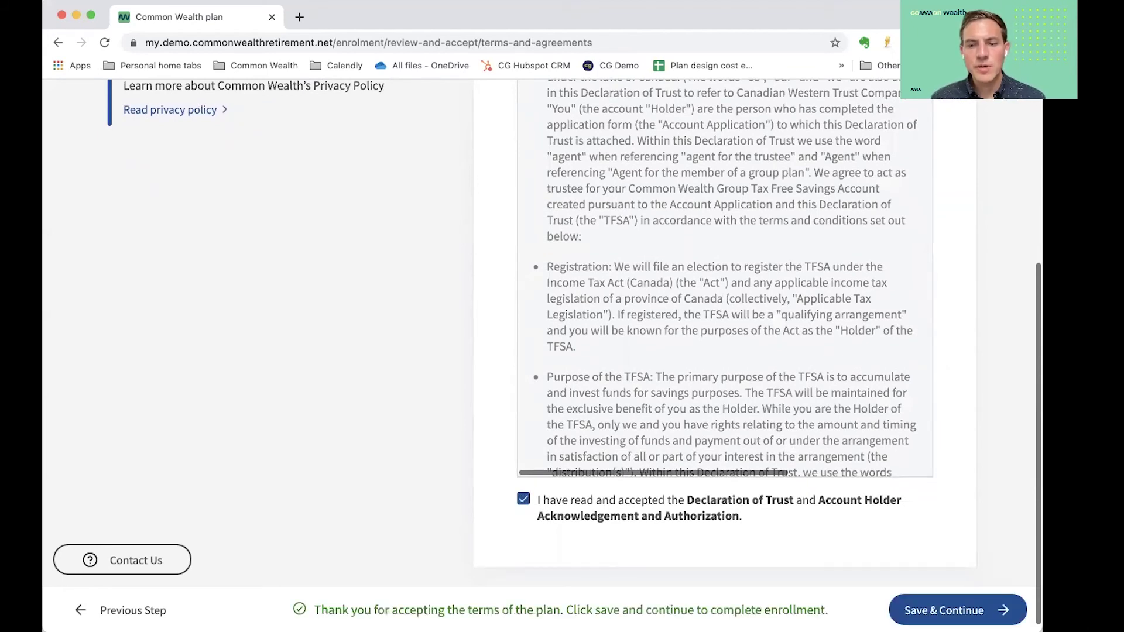
pyautogui.click(957, 610)
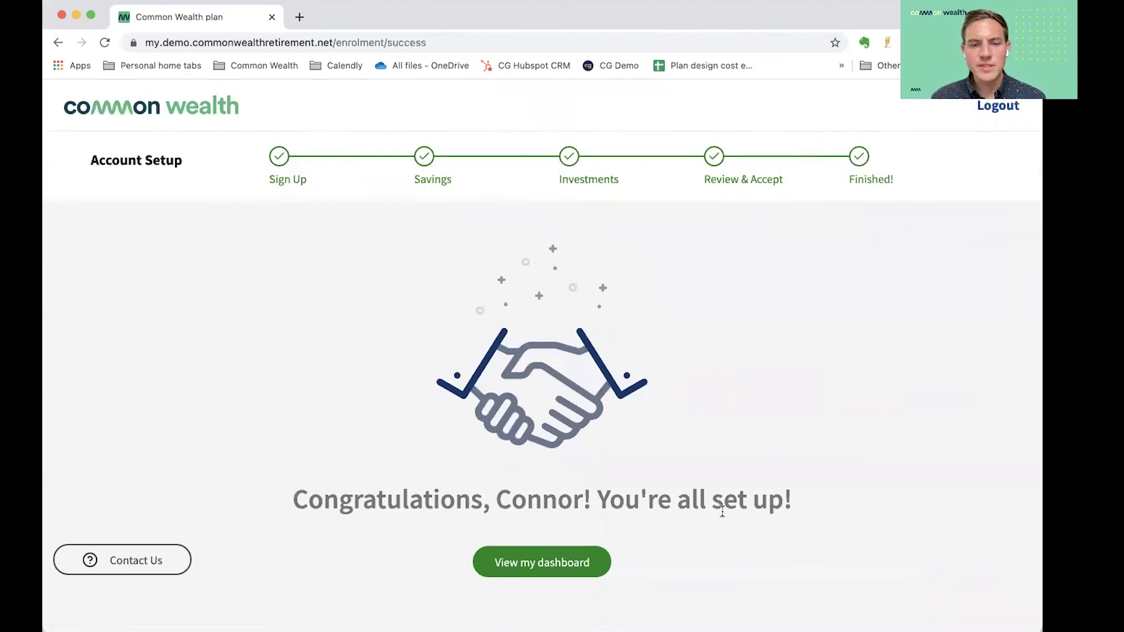
# Open the member dashboard and review the plan's contribution breakdown and projected monthly retirement income.
pyautogui.click(538, 569)
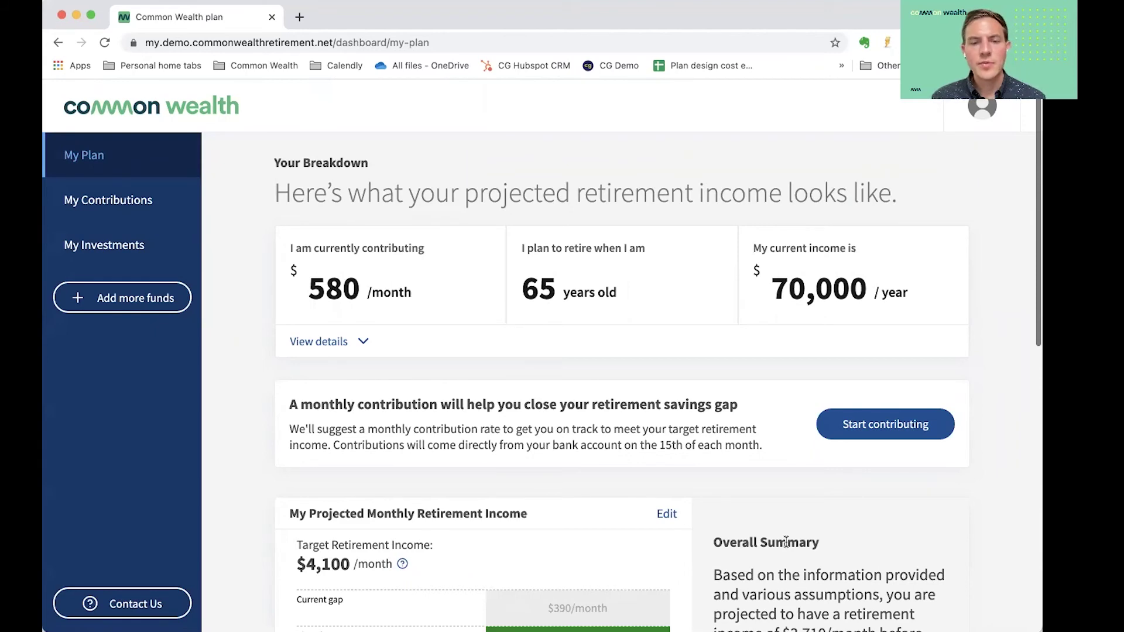
pyautogui.scroll(-3, 786, 542)
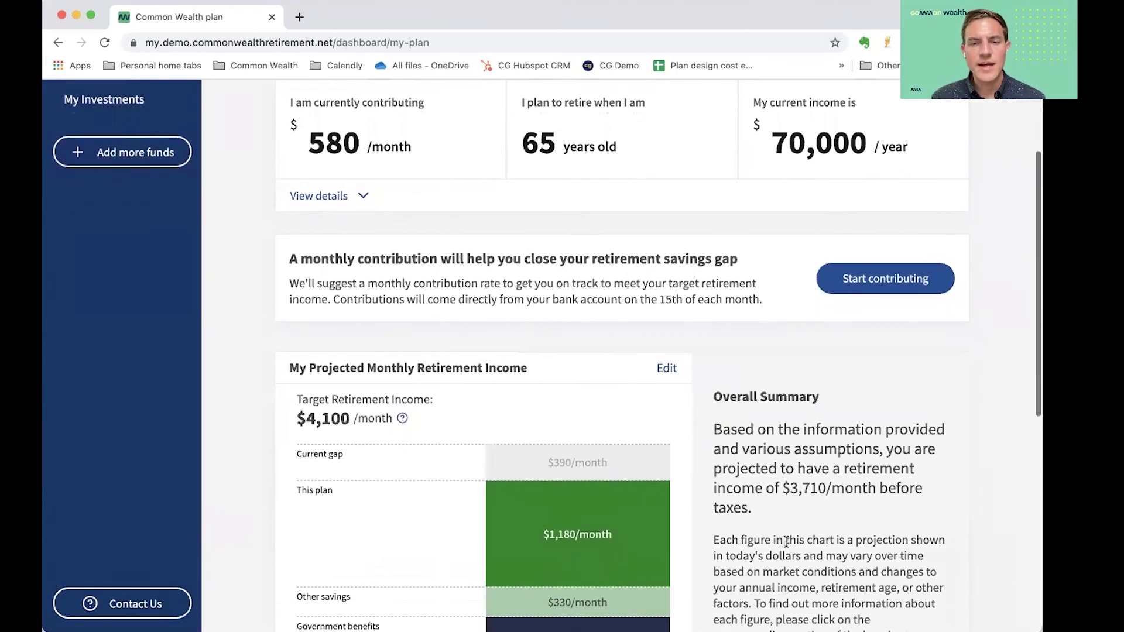
pyautogui.scroll(2, 786, 542)
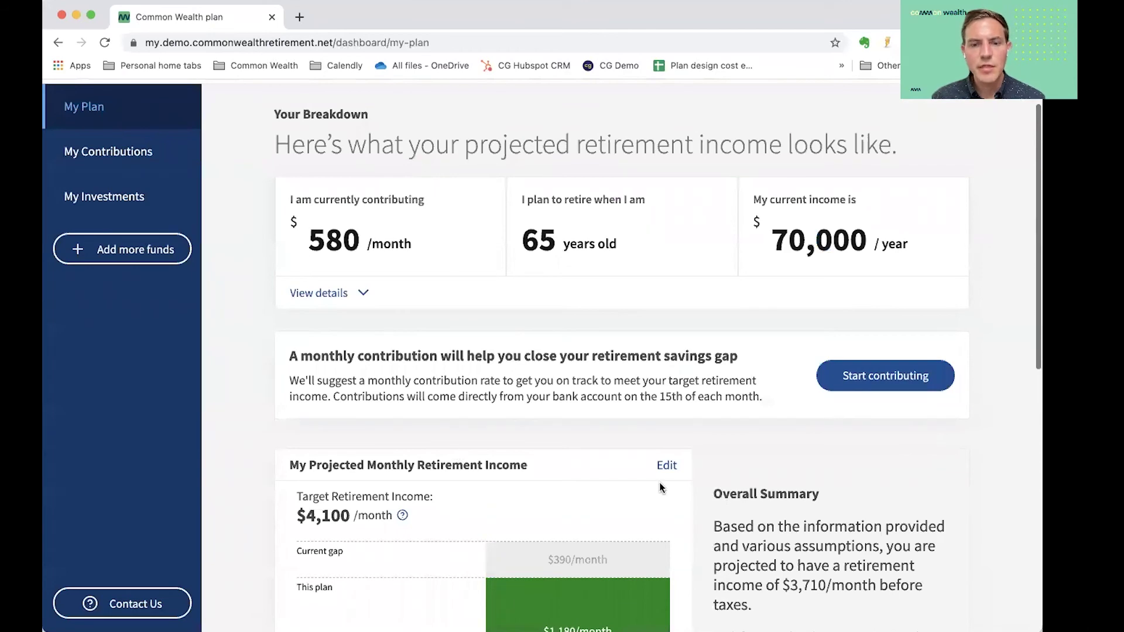
pyautogui.scroll(-4, 662, 484)
pyautogui.scroll(4, 645, 384)
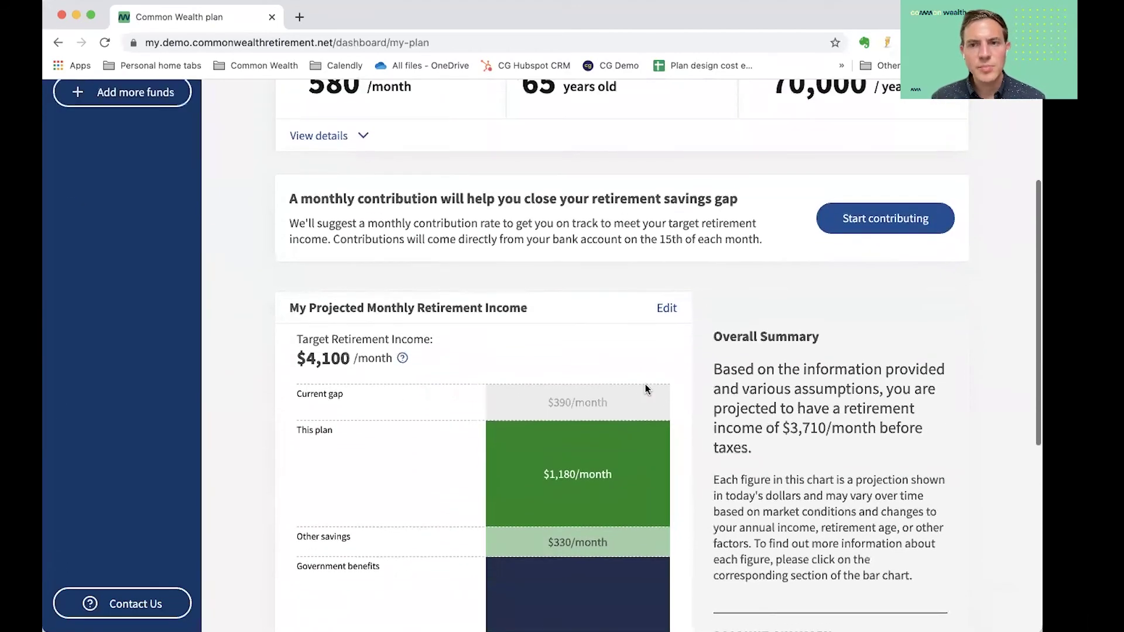
pyautogui.scroll(1, 645, 384)
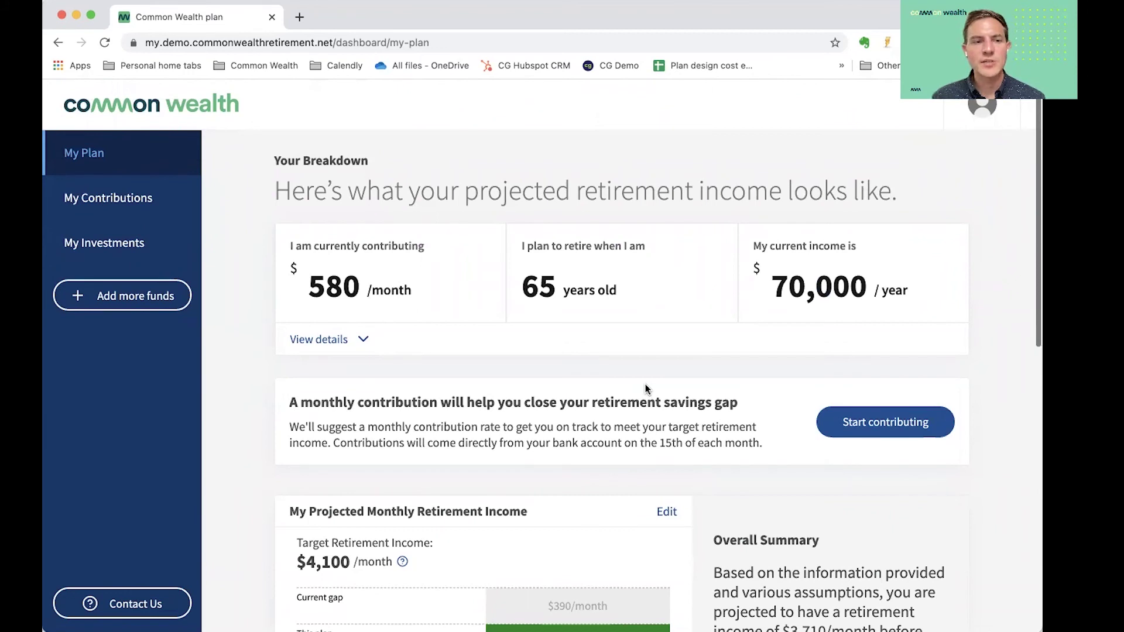
# Open the dashboard's option for adding more funds to the plan.
pyautogui.click(142, 302)
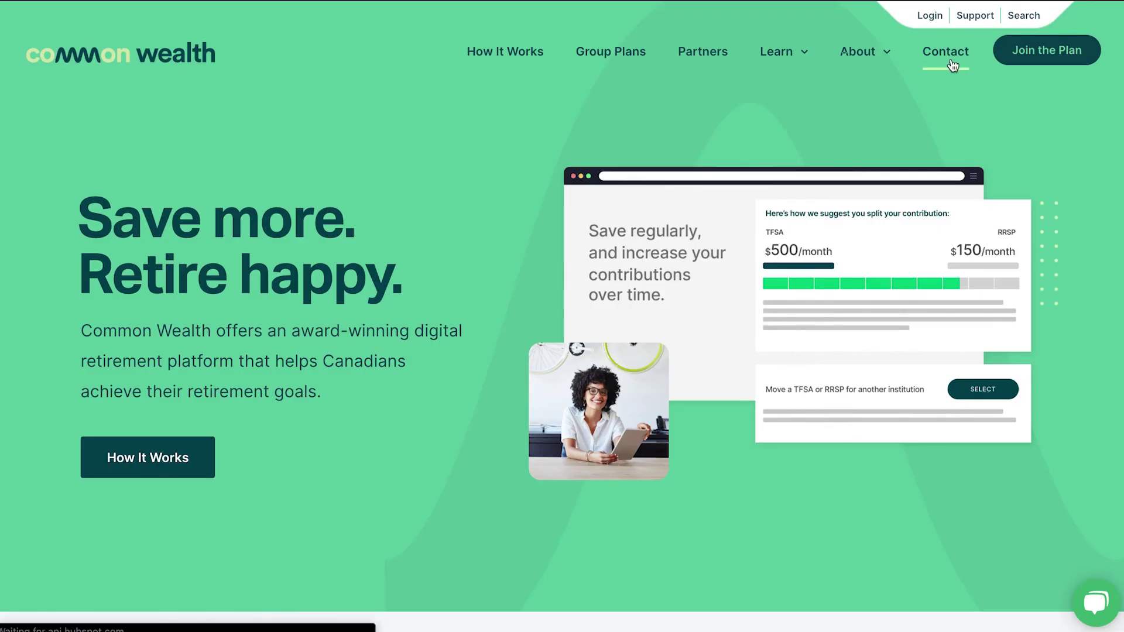
# Open the contact form page on the public Common Wealth website.
pyautogui.click(950, 61)
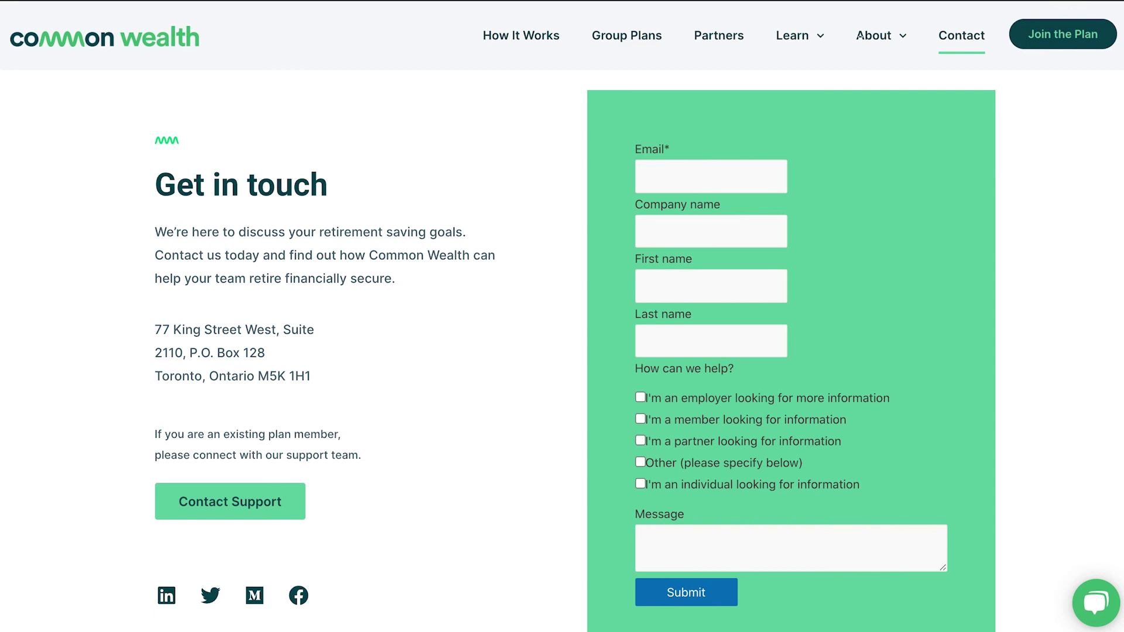